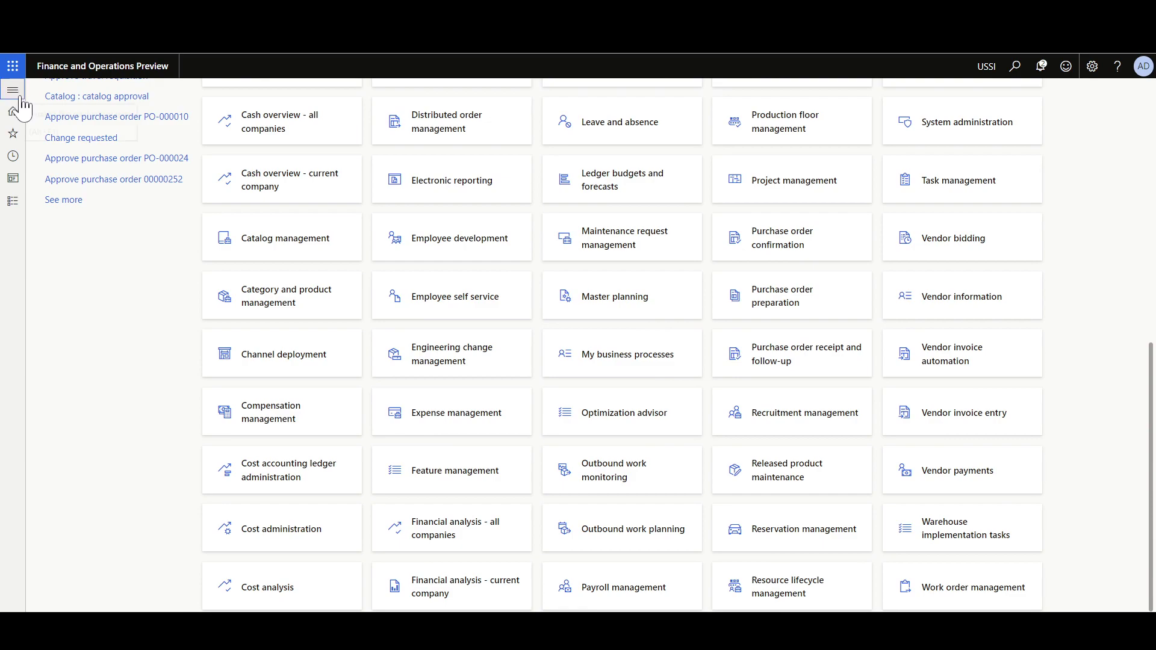
- Open the Warehouse implementation tasks workspace from Warehouse management and import the default tasks
{"action": "scroll", "coordinate": [90, 475], "scroll_direction": "down", "scroll_amount": 10}
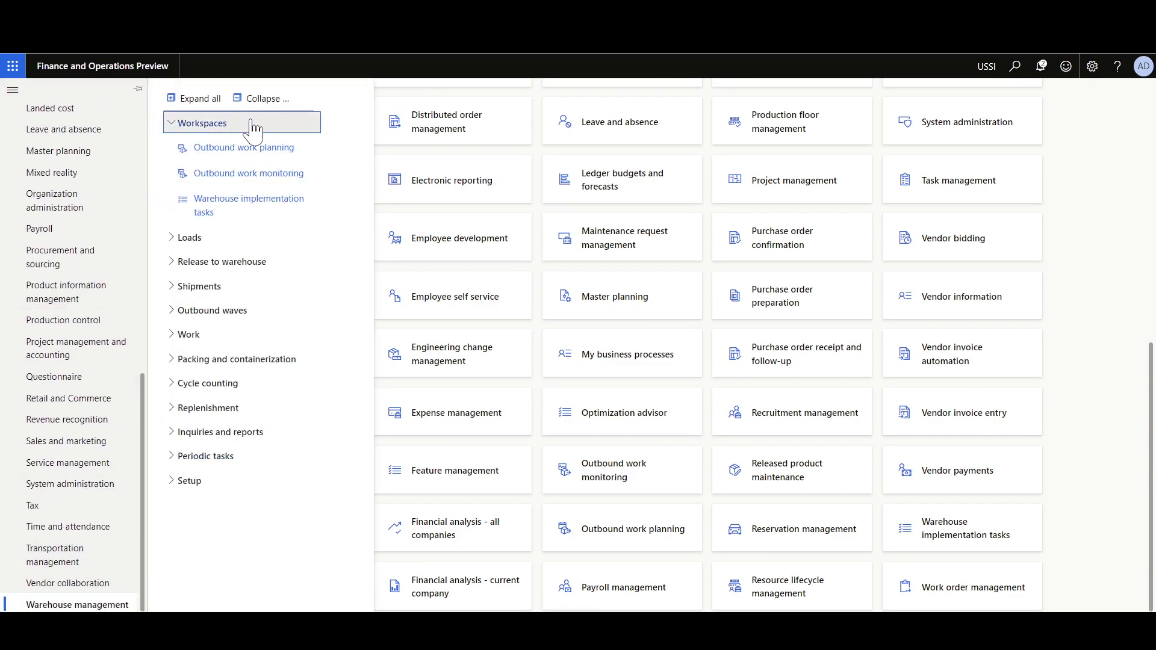
{"action": "left_click", "coordinate": [248, 208]}
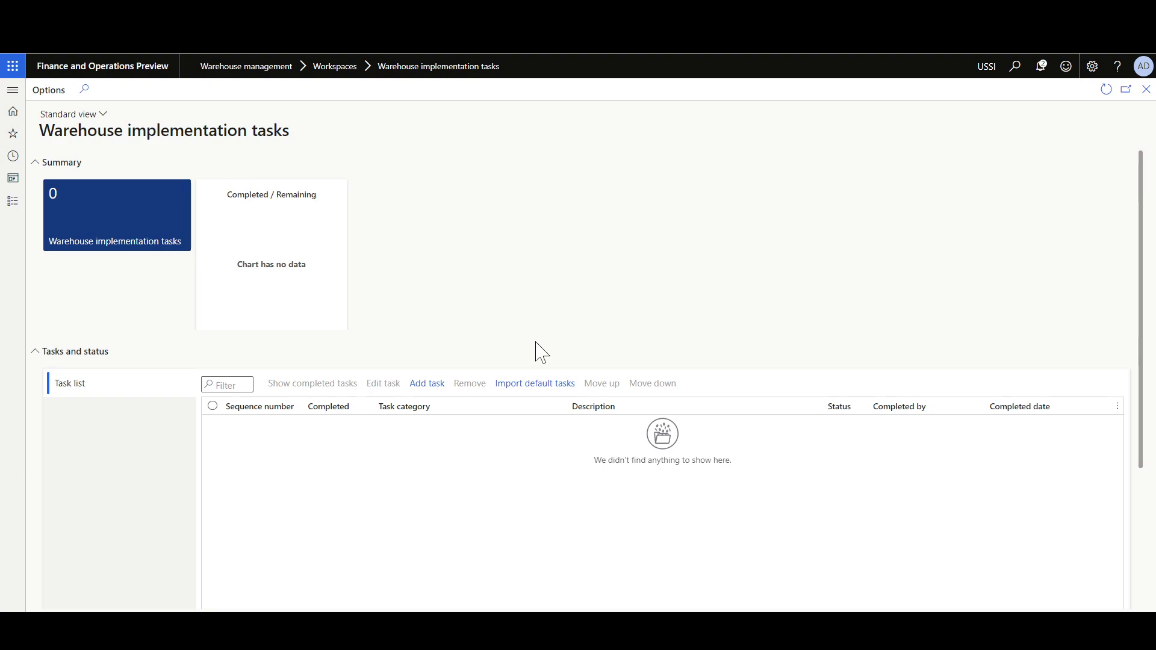
{"action": "left_click", "coordinate": [537, 384]}
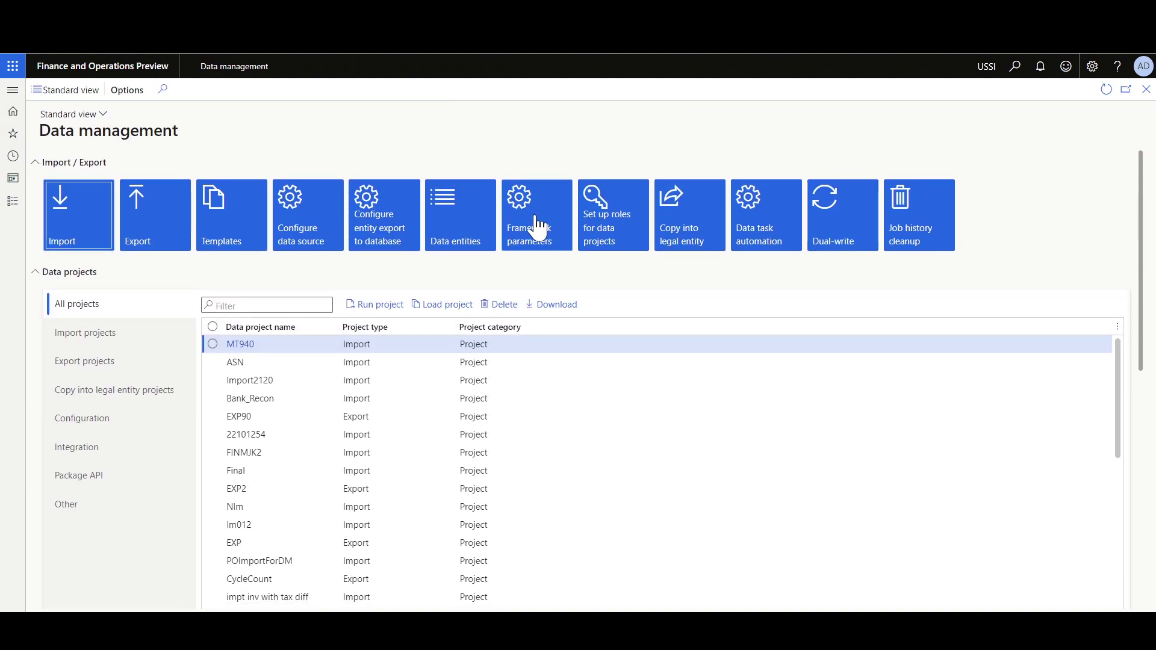
- Open the entity settings of the data import/export framework parameters
{"action": "left_click", "coordinate": [103, 212]}
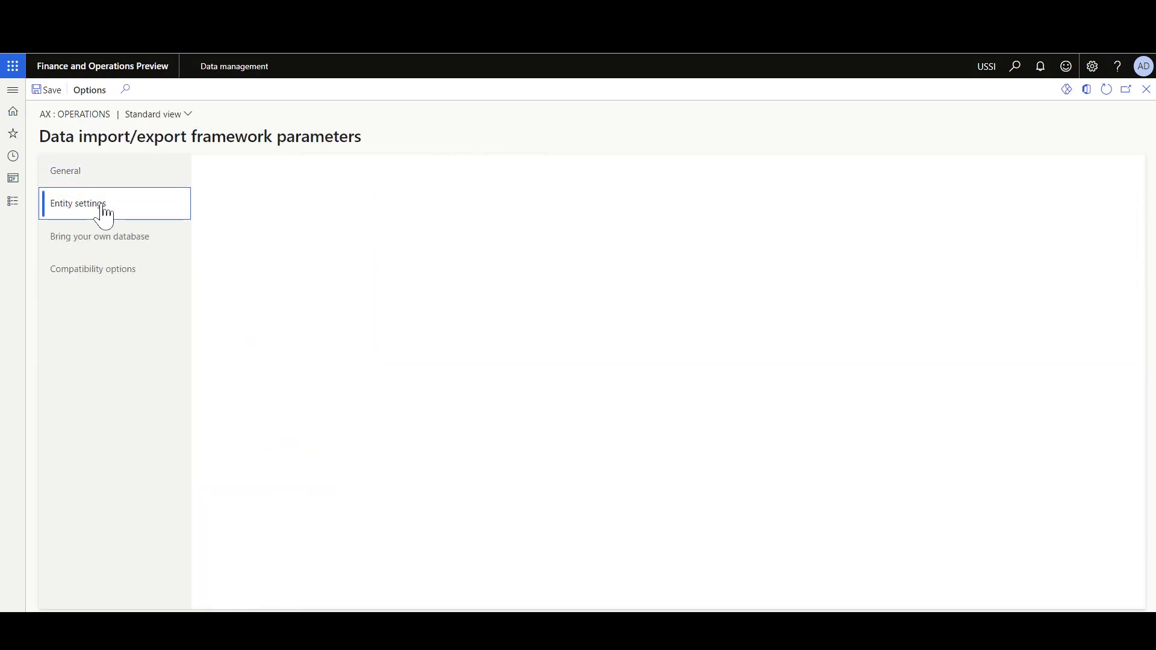
{"action": "left_click", "coordinate": [252, 222]}
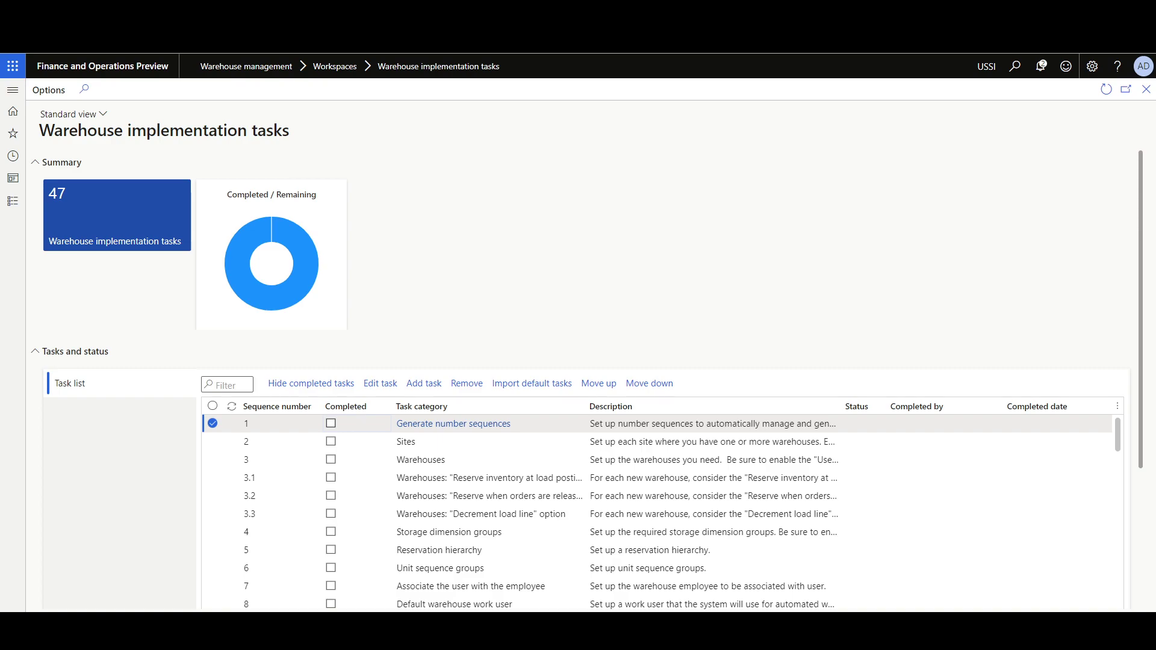
- Go through the imported setup tasks from Sites and Warehouses to Storage dimension groups and Unit sequence groups
{"action": "left_click", "coordinate": [407, 441]}
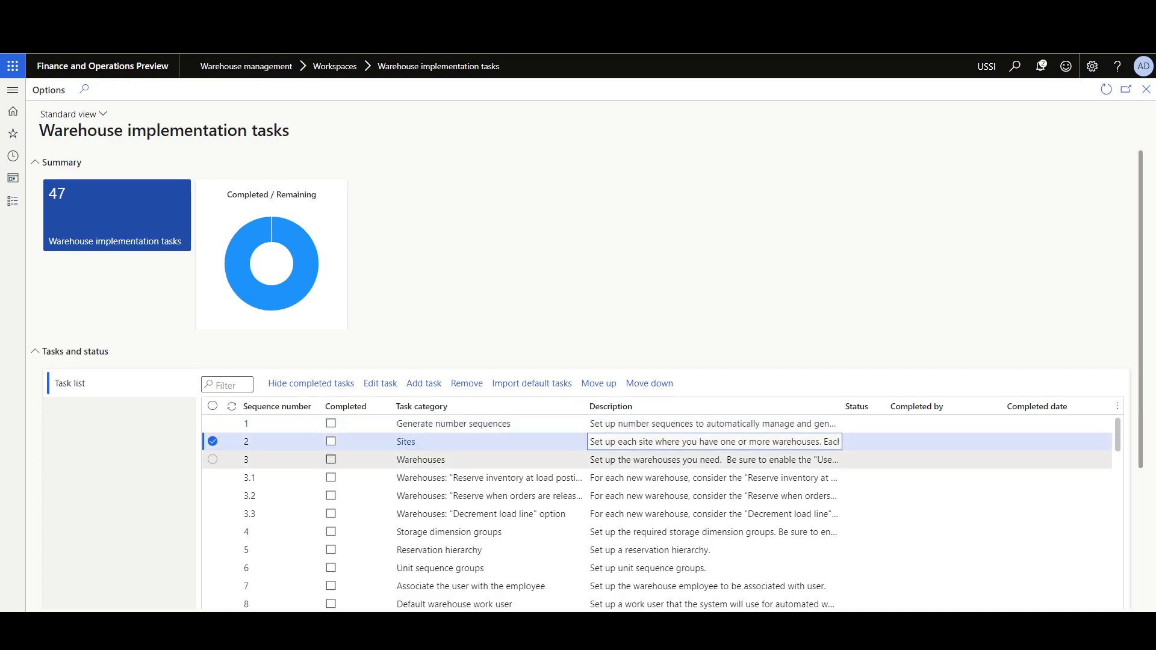
{"action": "left_click", "coordinate": [420, 459]}
{"action": "left_click", "coordinate": [491, 478]}
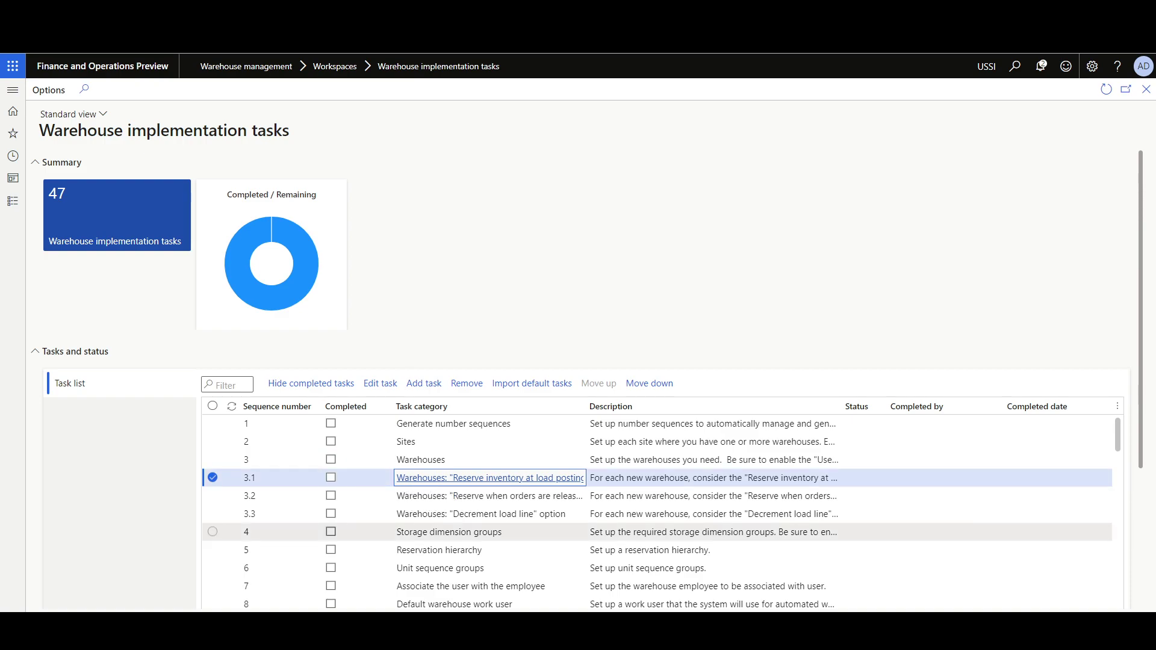
{"action": "left_click", "coordinate": [449, 531]}
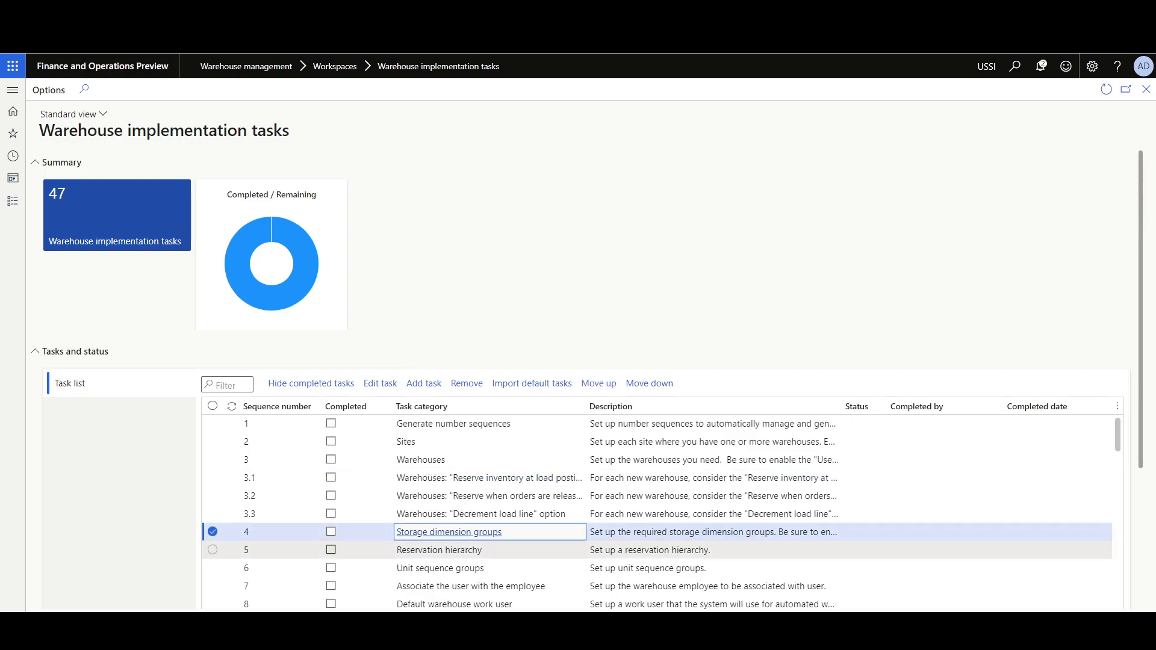
{"action": "left_click", "coordinate": [440, 568]}
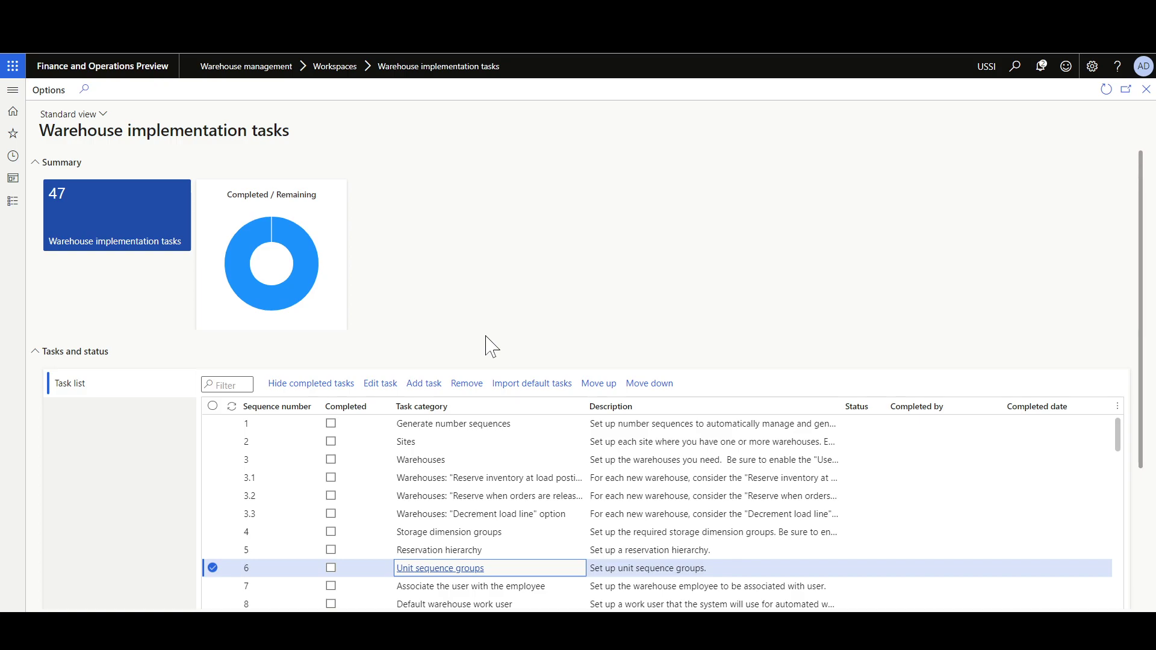
- From the Unit sequence groups task, create a unit sequence group with ID and name EA and a line for unit EA
{"action": "left_click", "coordinate": [428, 569]}
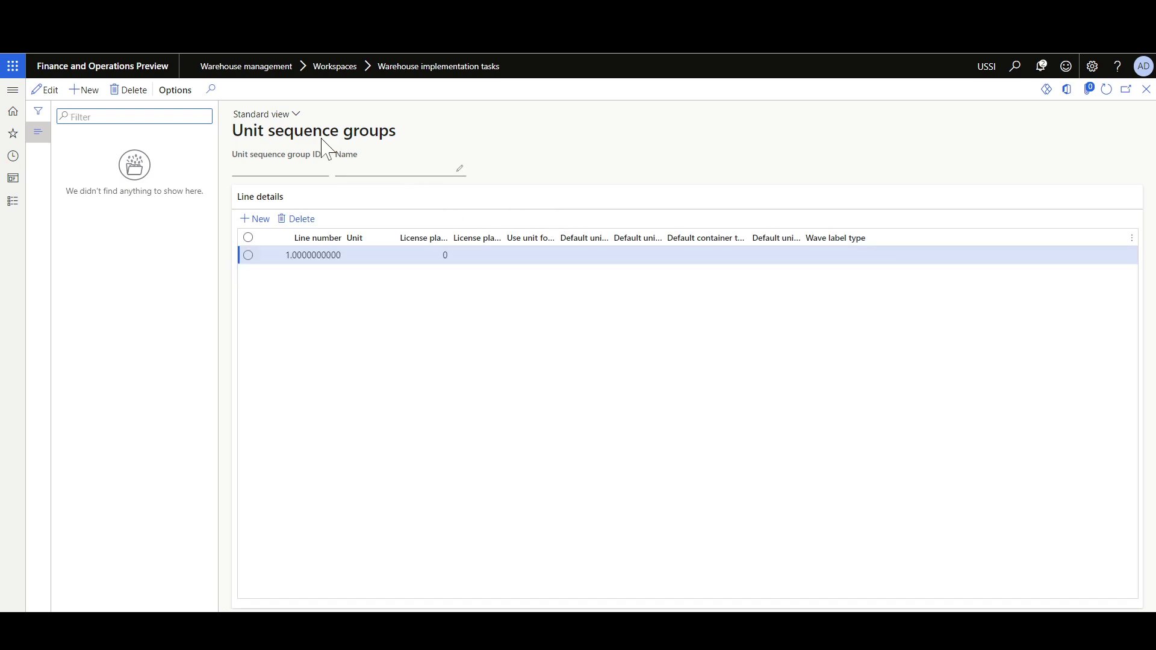
{"action": "left_click", "coordinate": [45, 90]}
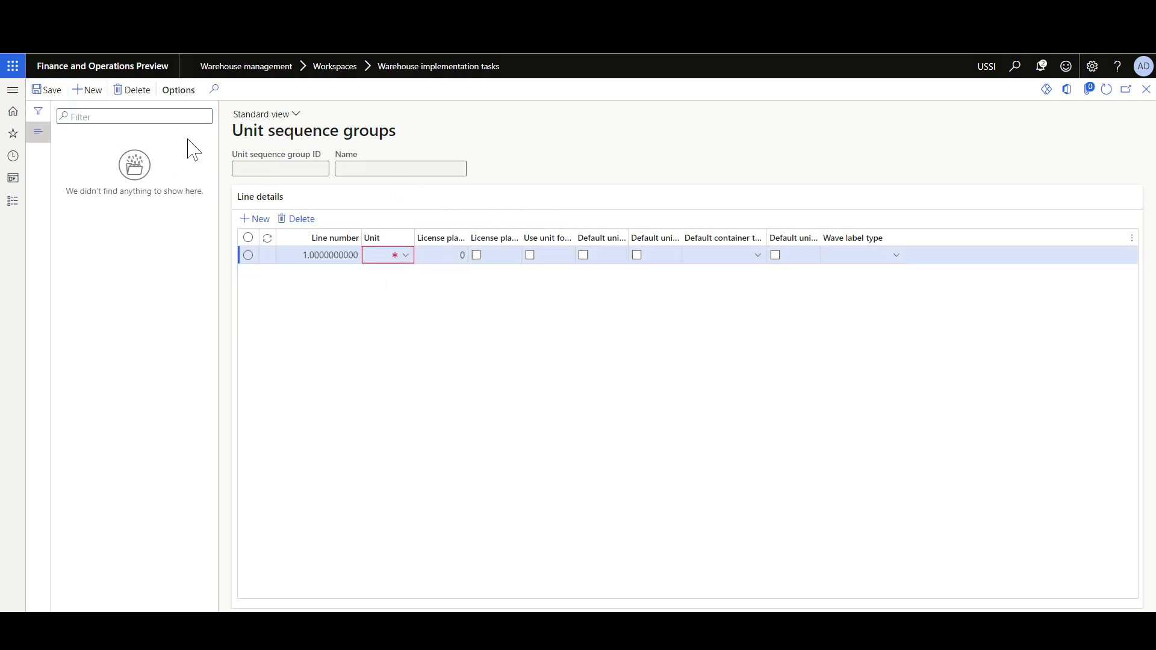
{"action": "key", "text": "alt+n"}
{"action": "key", "text": "Tab"}
{"action": "type", "text": "EA"}
{"action": "left_click", "coordinate": [380, 255]}
{"action": "type", "text": "E"}
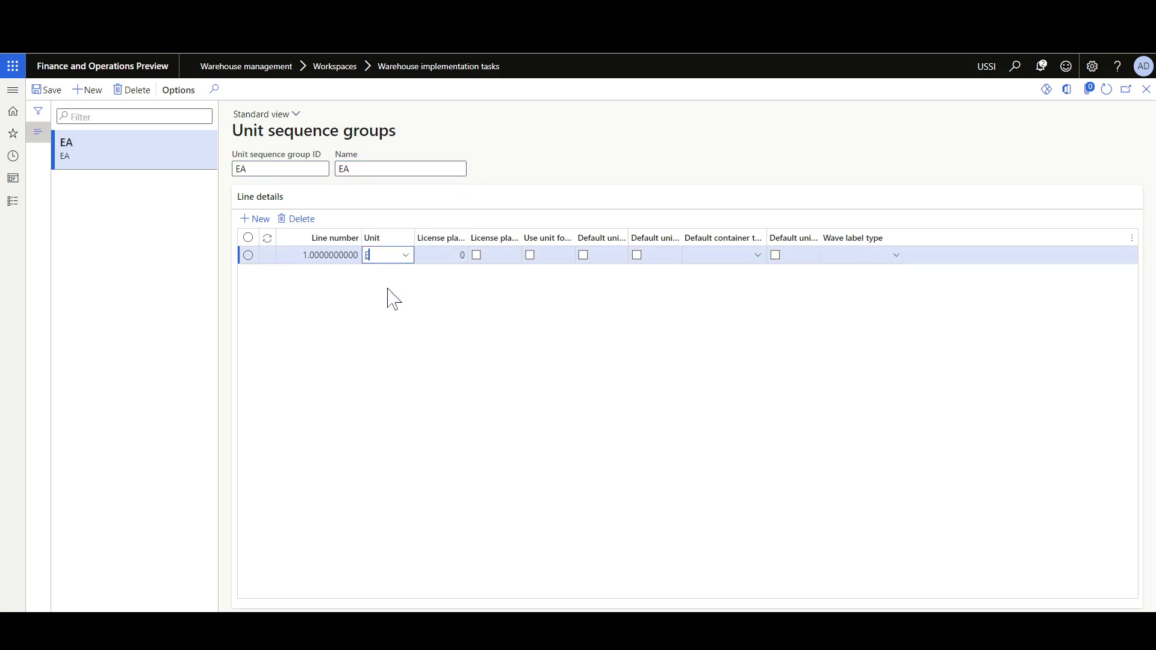
{"action": "type", "text": "A"}
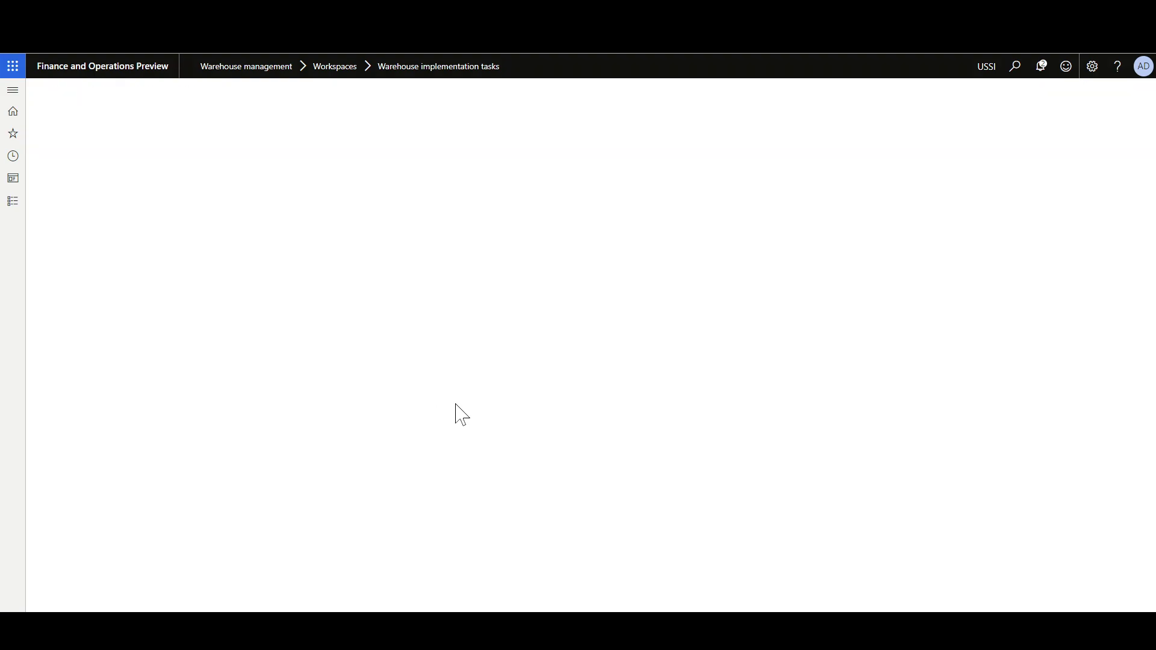
- Mark the Unit sequence groups task as completed and check the completed/remaining chart
{"action": "left_click", "coordinate": [486, 569]}
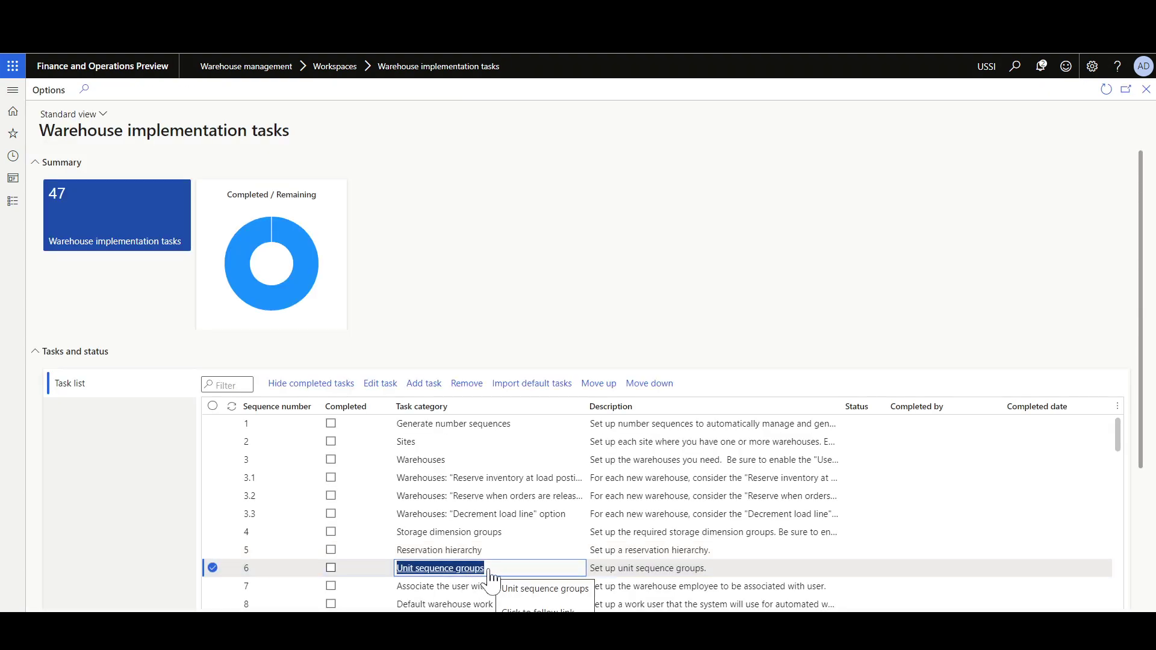
{"action": "left_click", "coordinate": [330, 568]}
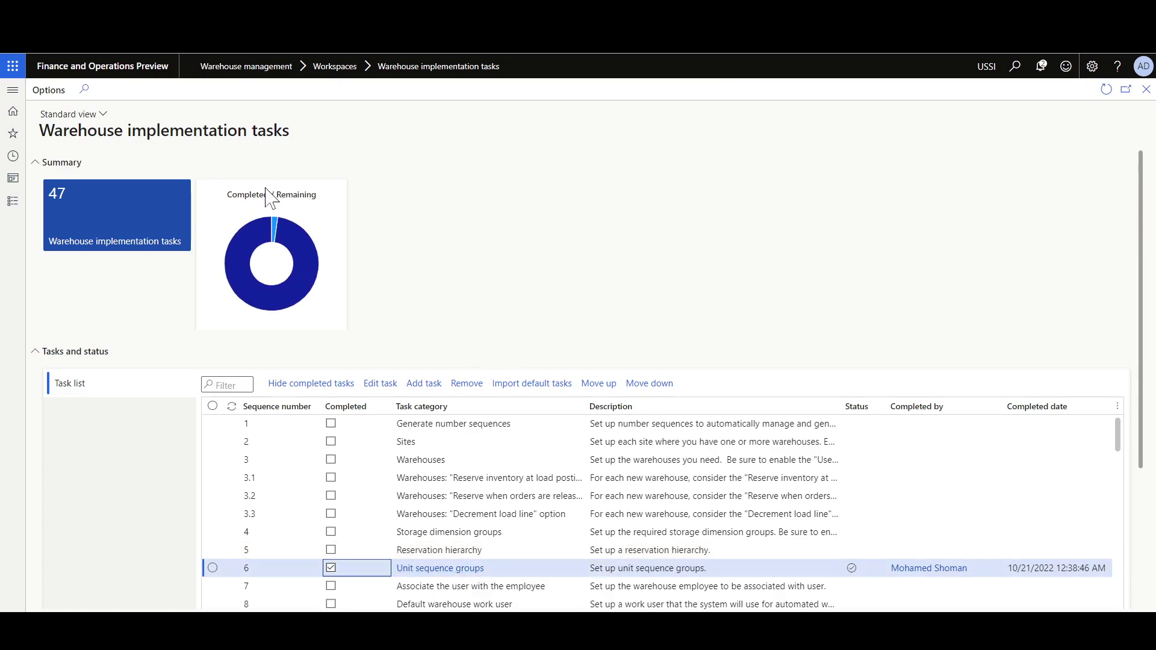
{"action": "mouse_move", "coordinate": [275, 222]}
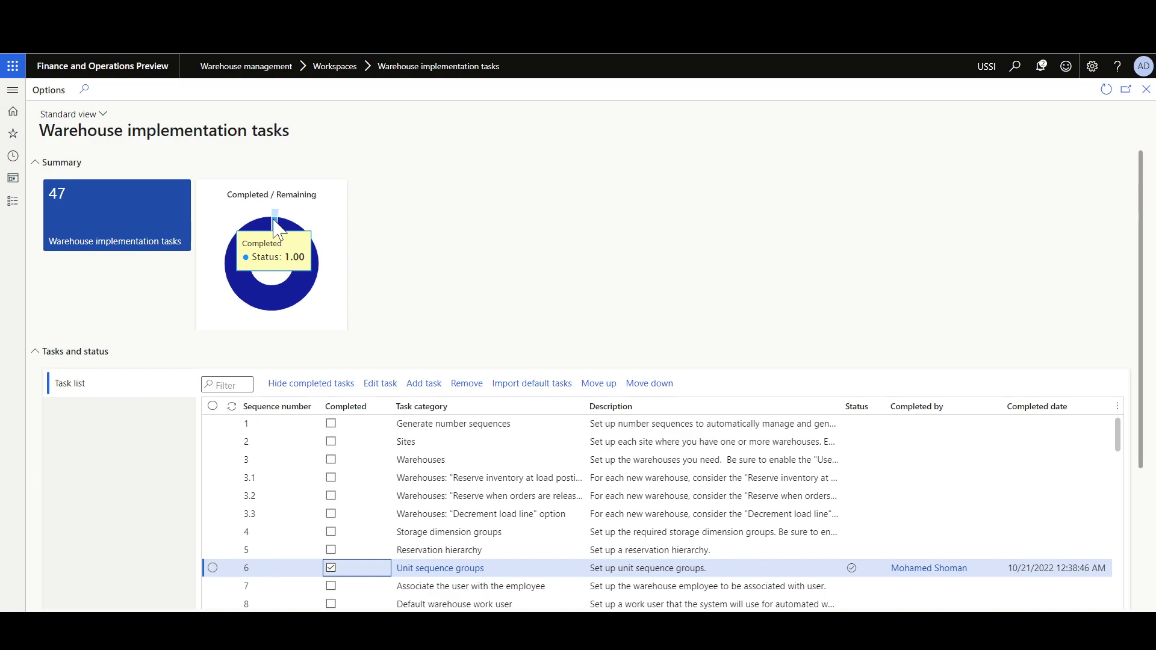
{"action": "mouse_move", "coordinate": [290, 240]}
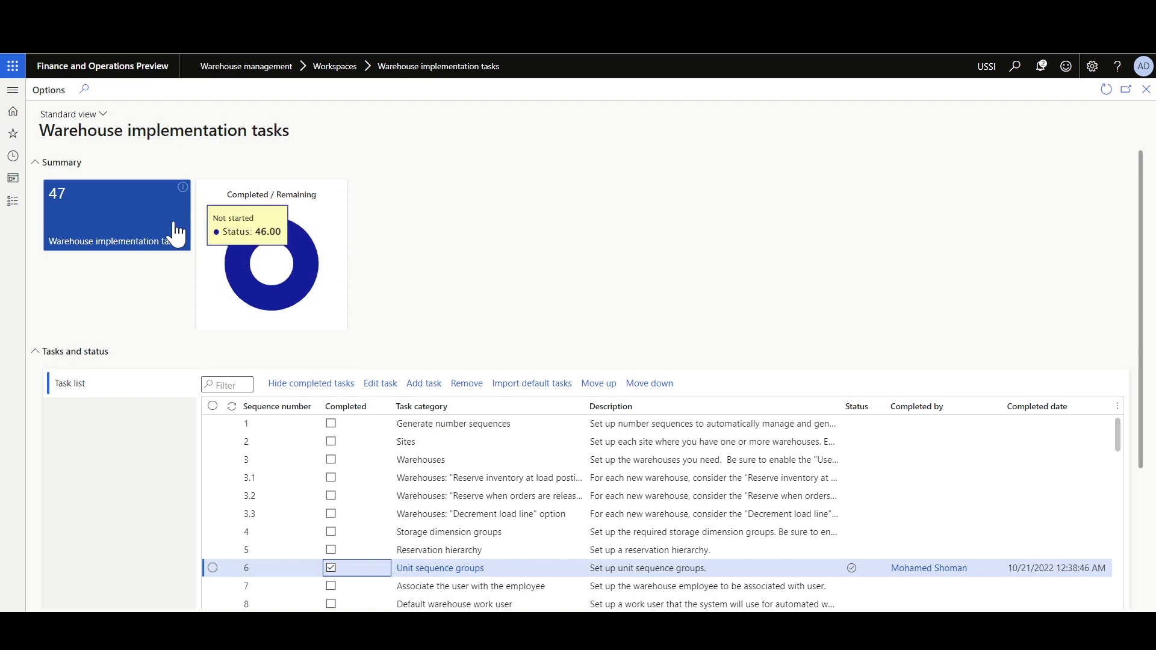
- Open the full list of warehouse implementation tasks and include the completed ones
{"action": "left_click", "coordinate": [89, 220]}
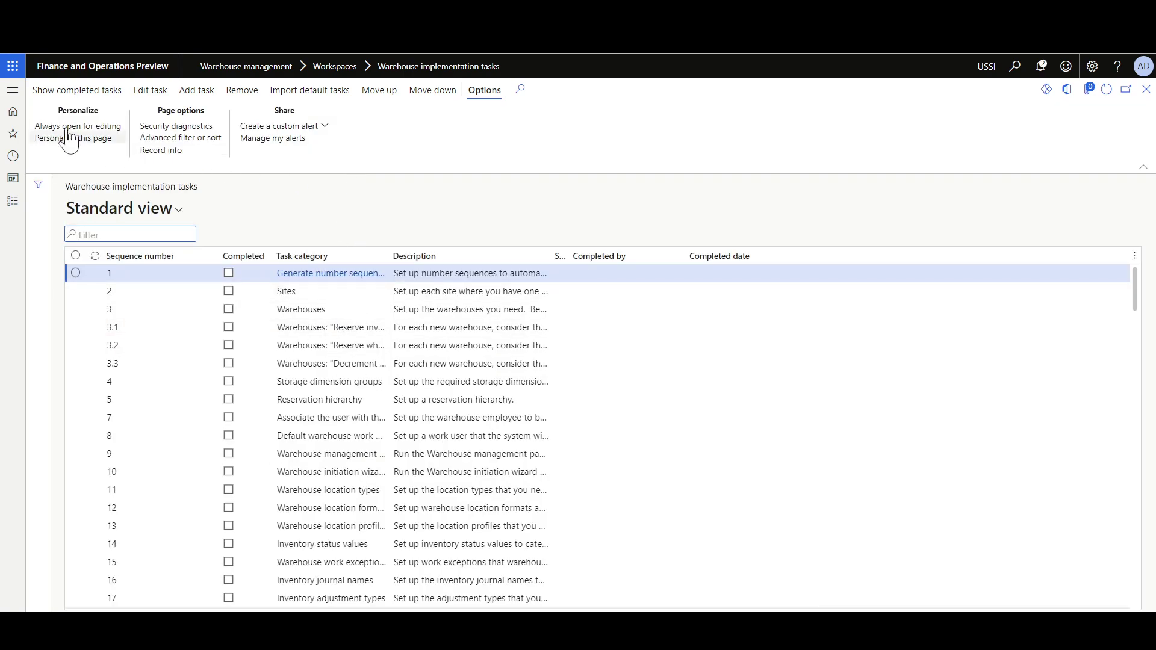
{"action": "left_click", "coordinate": [77, 90]}
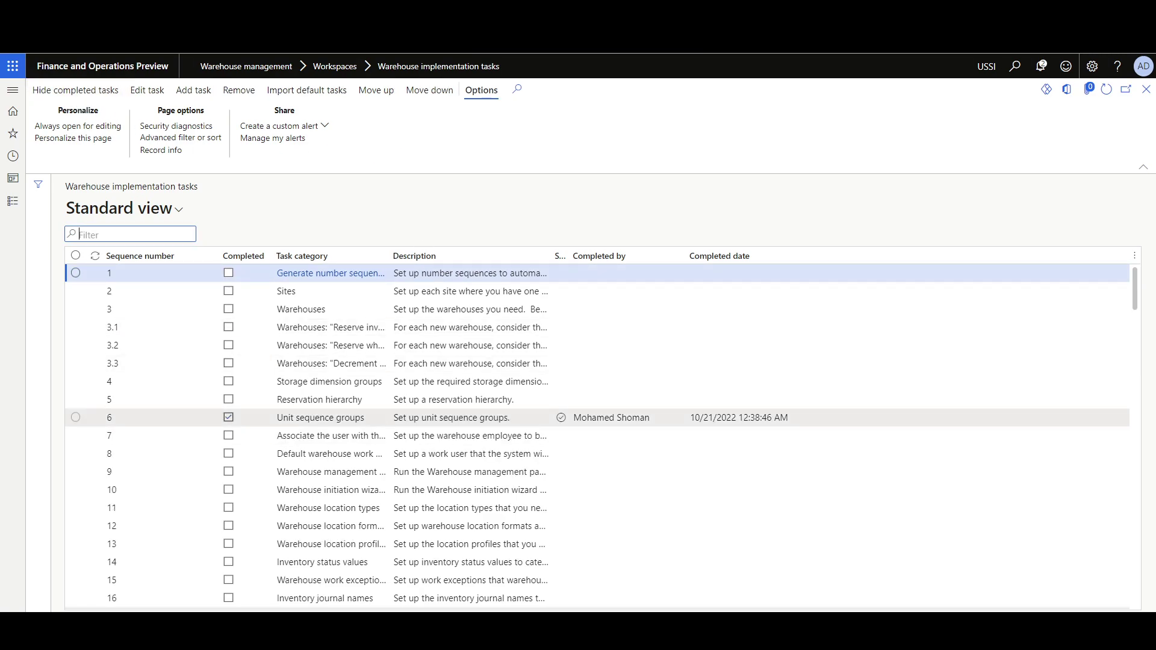
- Examine the editable details of the Unit sequence groups task and leave them without saving
{"action": "left_click", "coordinate": [321, 418]}
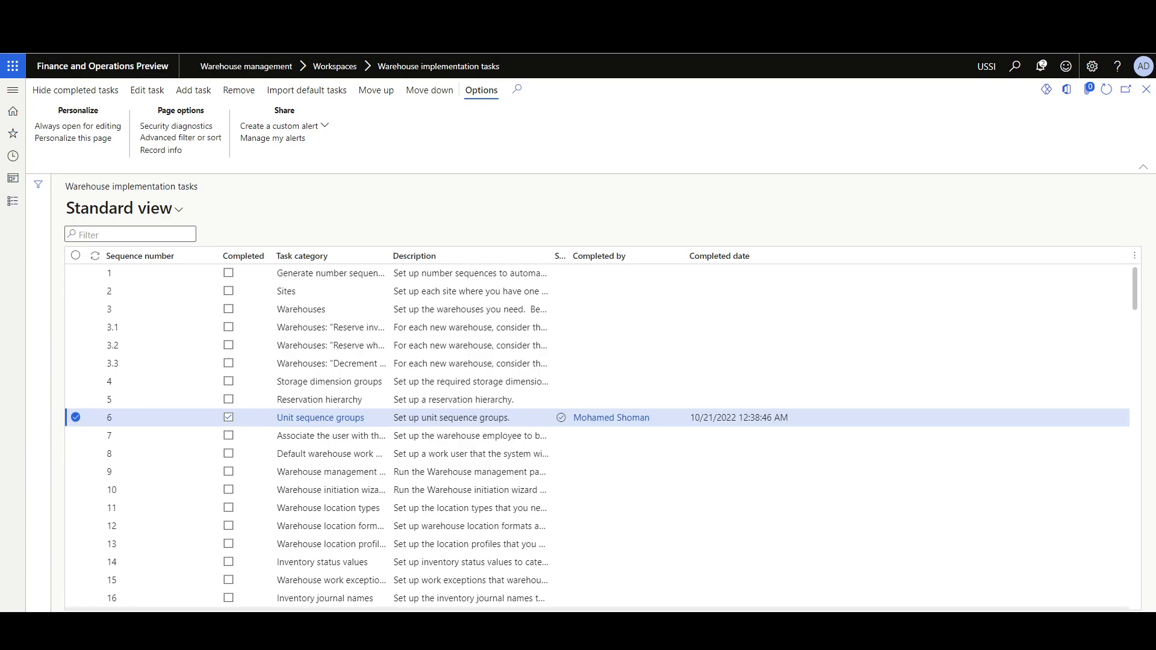
{"action": "left_click", "coordinate": [148, 92]}
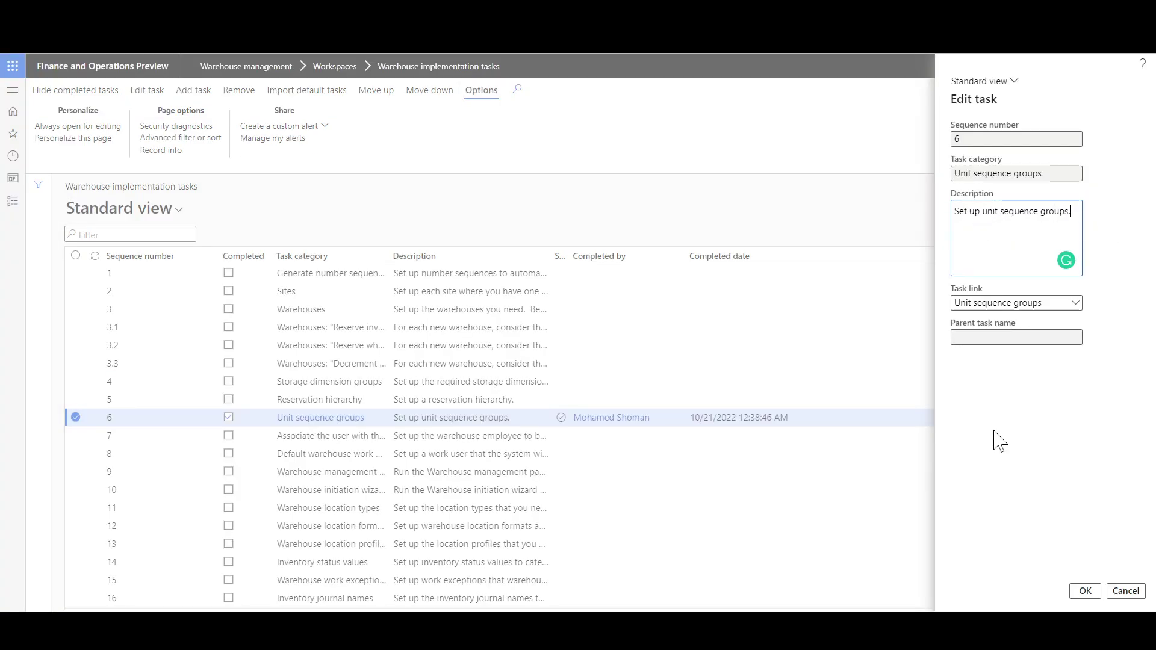
{"action": "left_click", "coordinate": [1124, 590]}
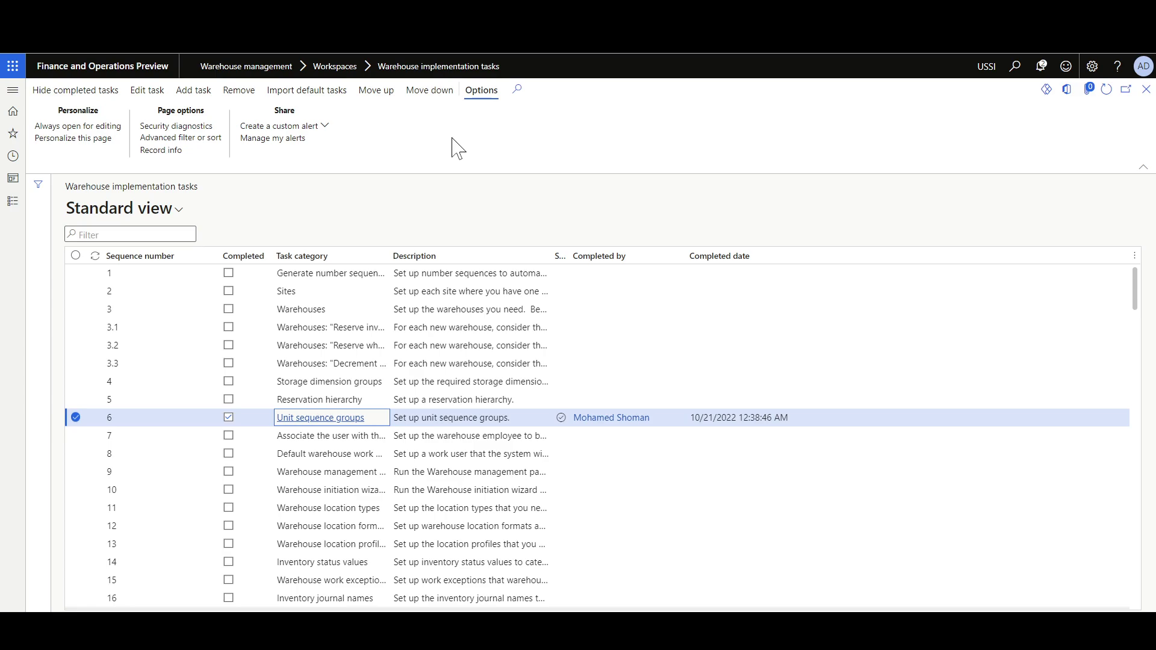
- Start a new task with "Set inventory status of the warehouse" as both its task category and description
{"action": "left_click", "coordinate": [194, 92]}
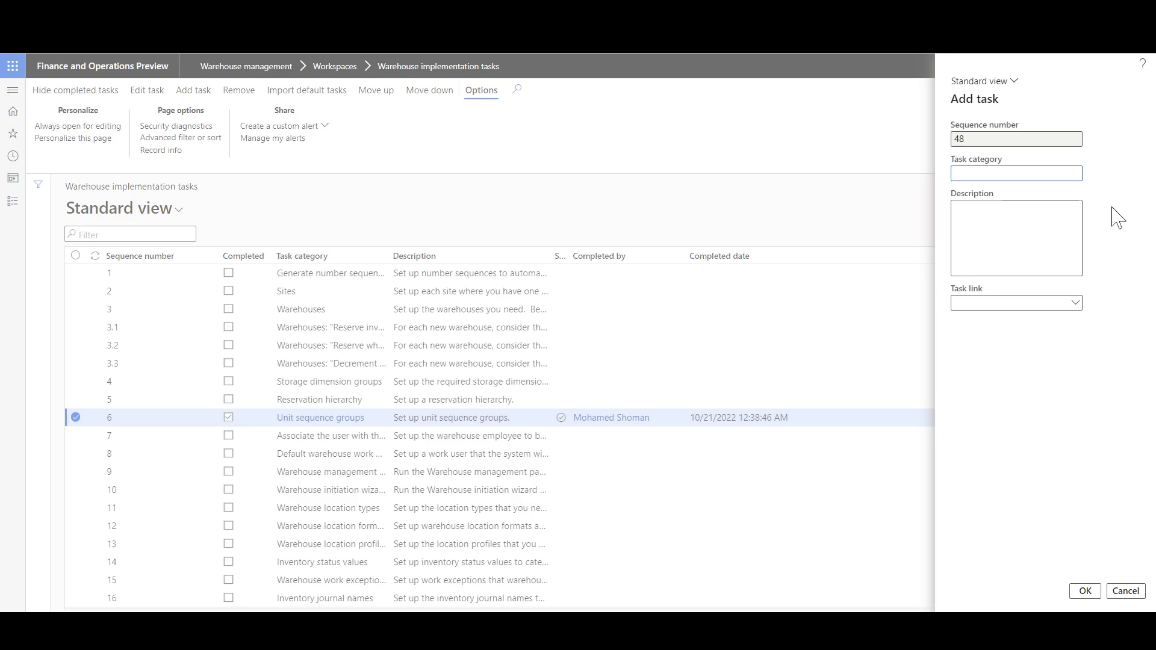
{"action": "type", "text": "s"}
{"action": "type", "text": "stehouse"}
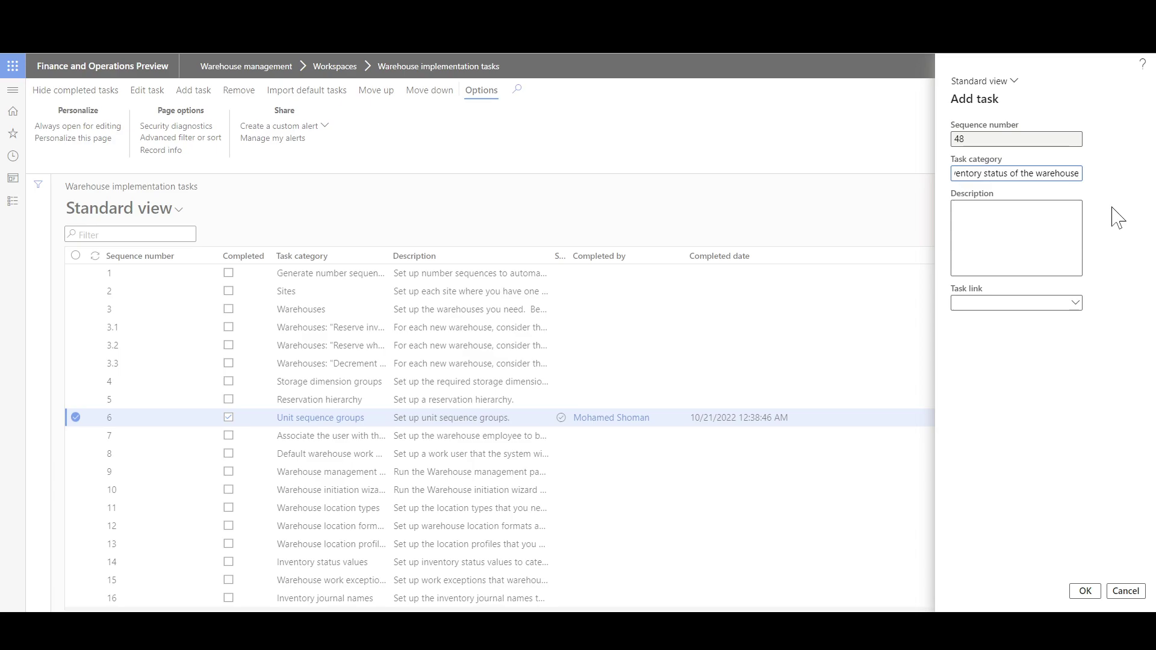
{"action": "triple_click", "coordinate": [1011, 173]}
{"action": "key", "text": "ctrl+c"}
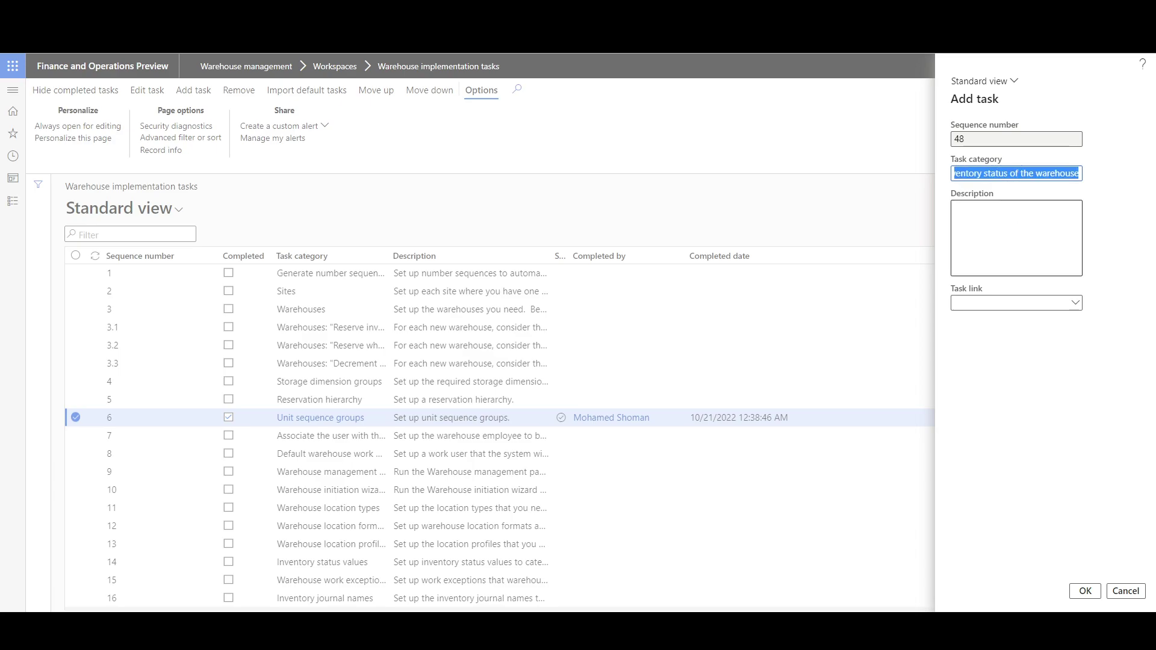
{"action": "left_click", "coordinate": [955, 211]}
{"action": "key", "text": "ctrl+v"}
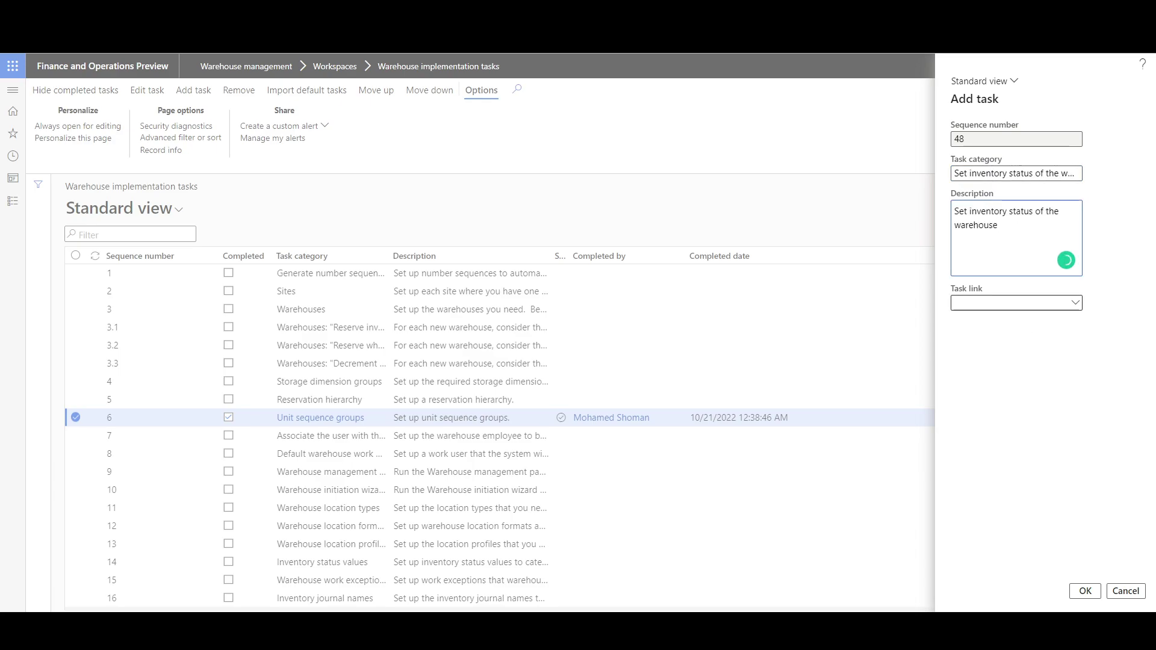
- Link the new task to Warehouses under Inventory management > Setup > Inventory breakdown and save it
{"action": "left_click", "coordinate": [1074, 305]}
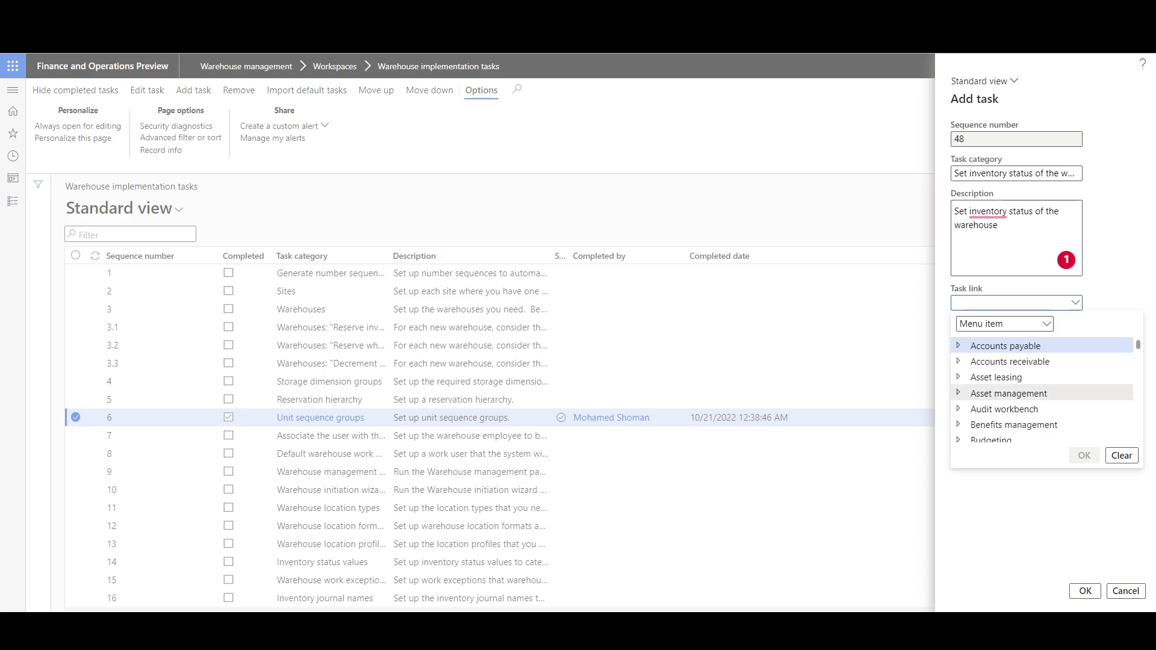
{"action": "scroll", "coordinate": [1011, 409], "scroll_direction": "down", "scroll_amount": 3}
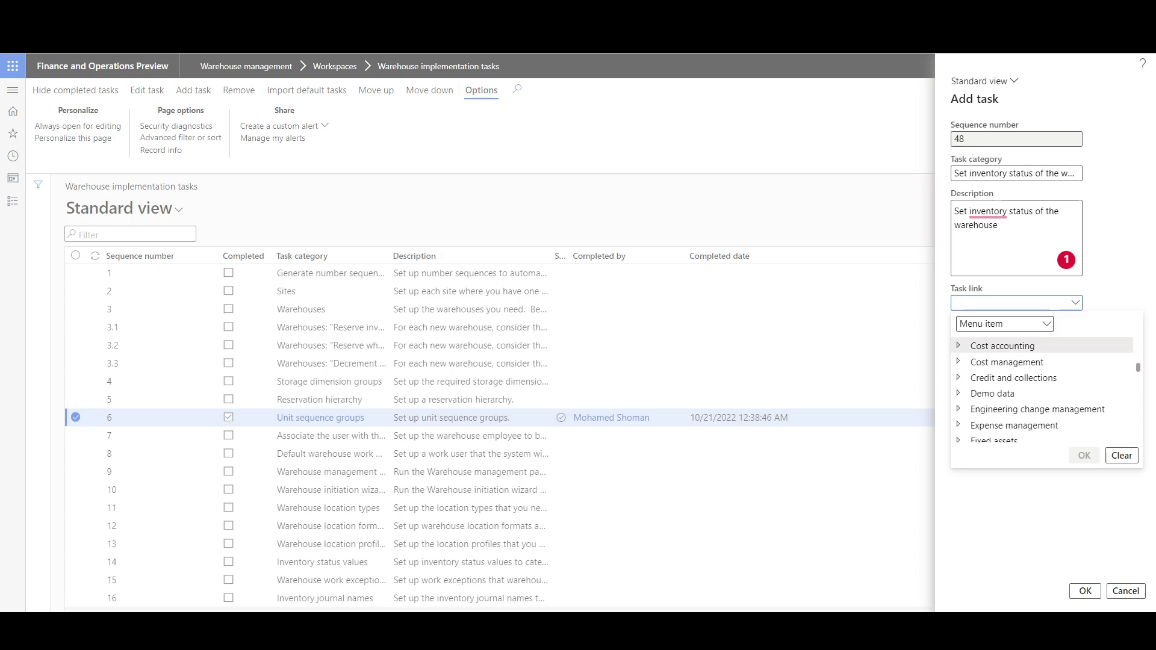
{"action": "scroll", "coordinate": [1023, 374], "scroll_direction": "down", "scroll_amount": 2}
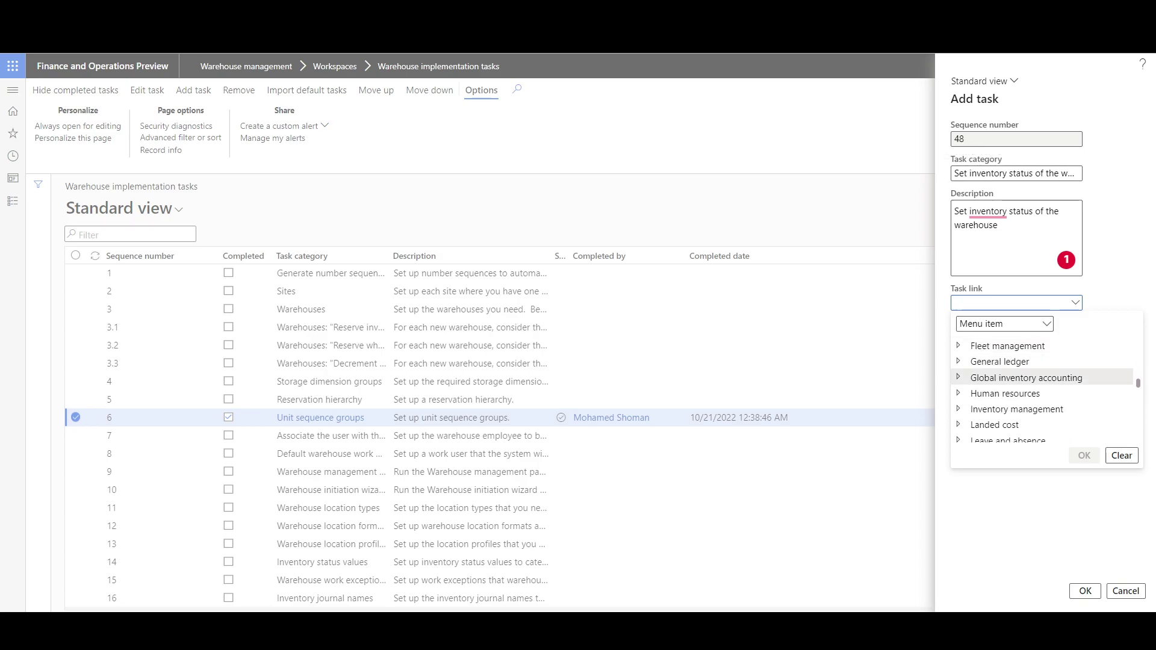
{"action": "left_click", "coordinate": [958, 408]}
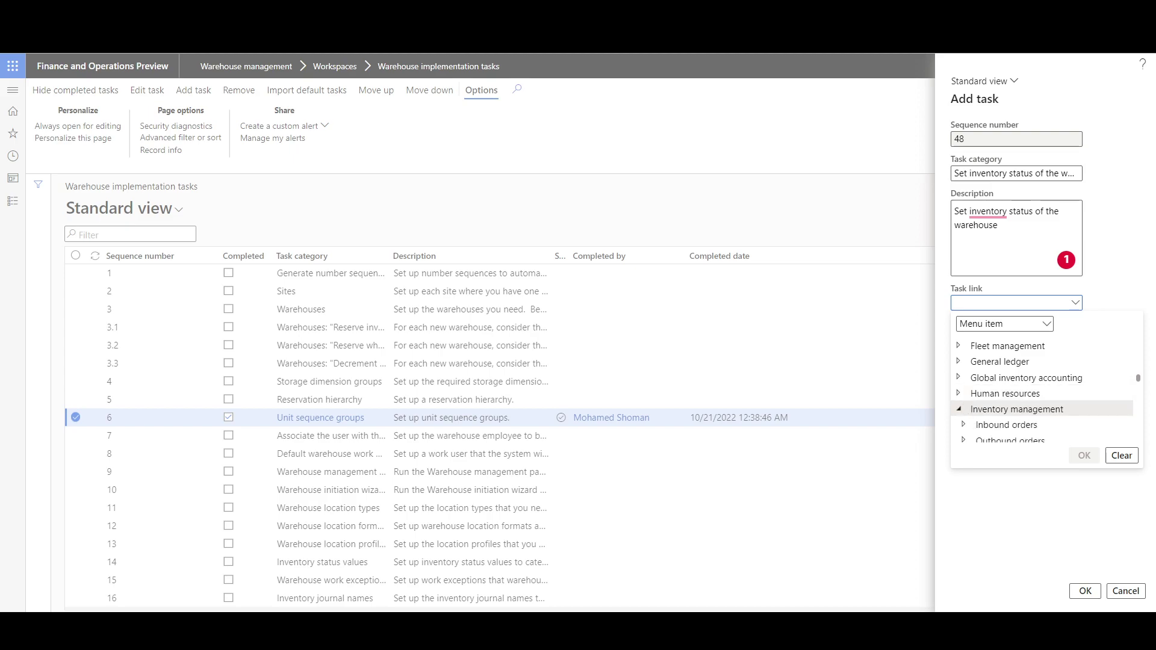
{"action": "scroll", "coordinate": [1047, 409], "scroll_direction": "down", "scroll_amount": 2}
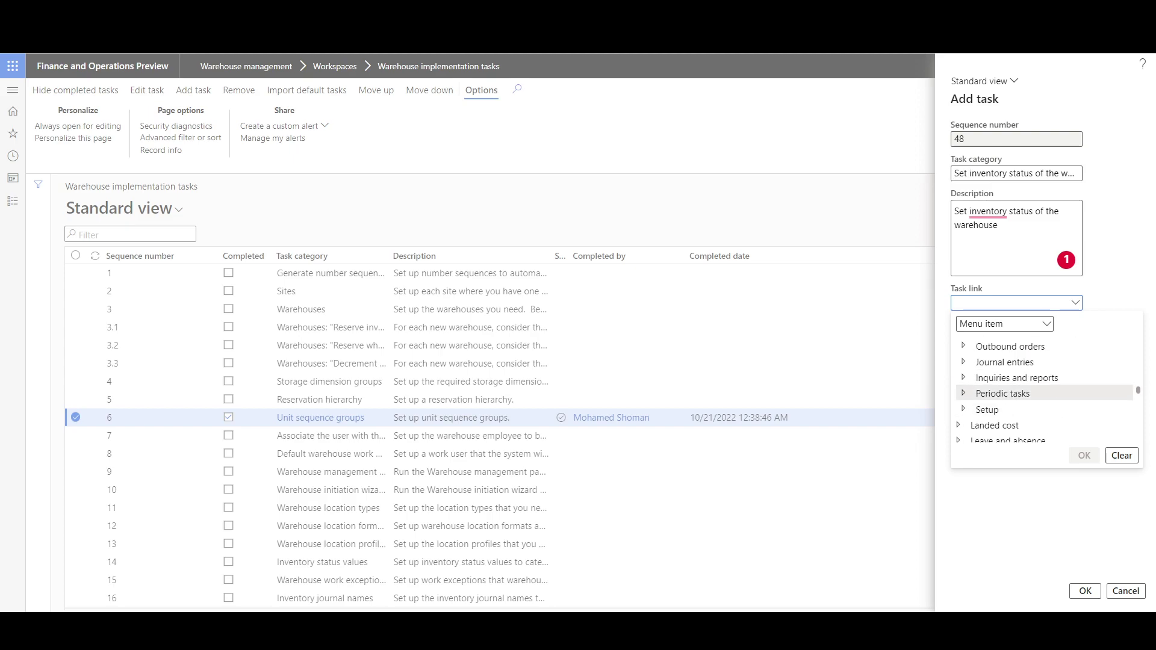
{"action": "left_click", "coordinate": [963, 408]}
{"action": "scroll", "coordinate": [1023, 409], "scroll_direction": "down", "scroll_amount": 2}
{"action": "scroll", "coordinate": [1023, 409], "scroll_direction": "down", "scroll_amount": 1}
{"action": "left_click", "coordinate": [968, 410]}
{"action": "scroll", "coordinate": [1011, 415], "scroll_direction": "down", "scroll_amount": 1}
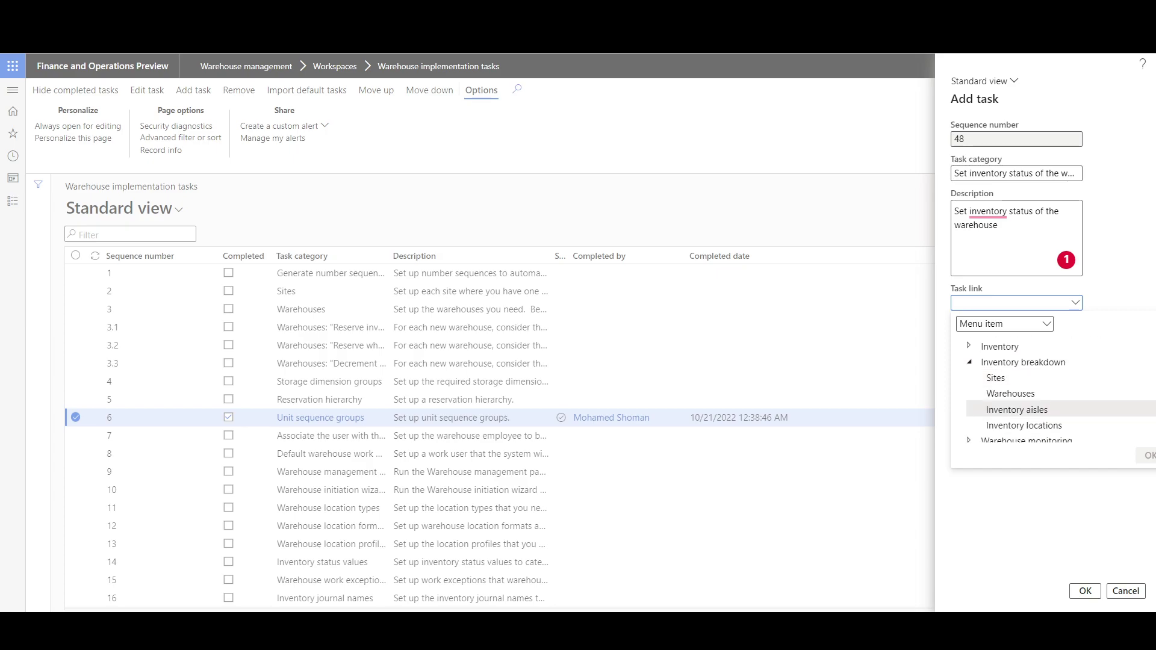
{"action": "left_click", "coordinate": [1010, 393]}
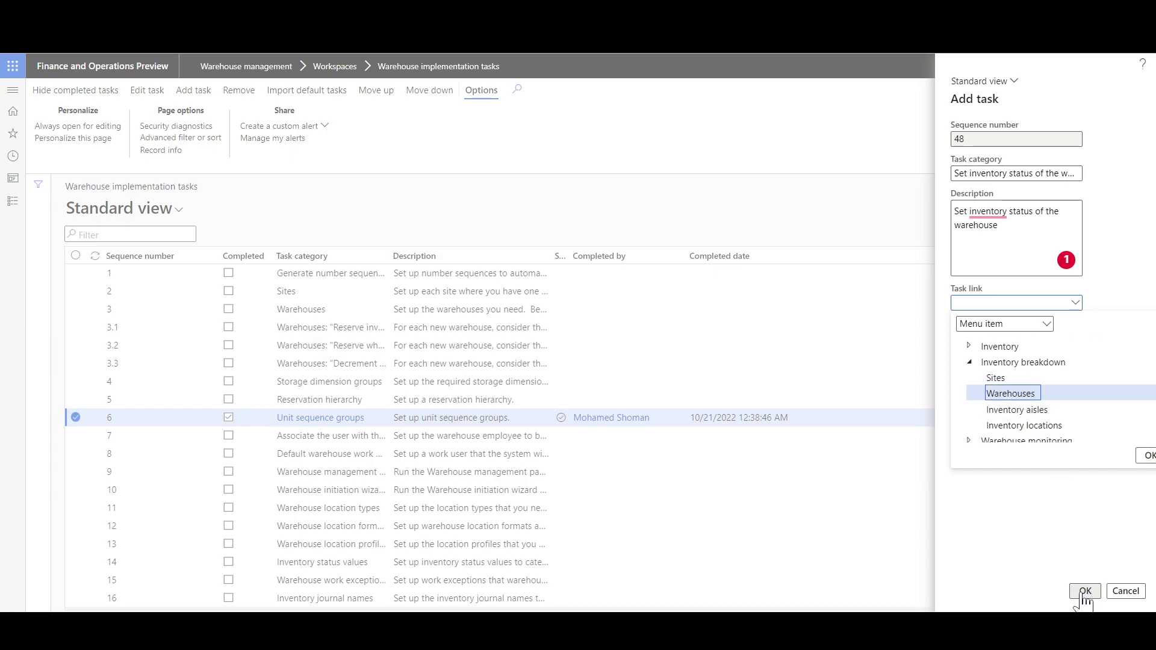
{"action": "left_click", "coordinate": [1144, 459]}
{"action": "left_click", "coordinate": [1085, 591]}
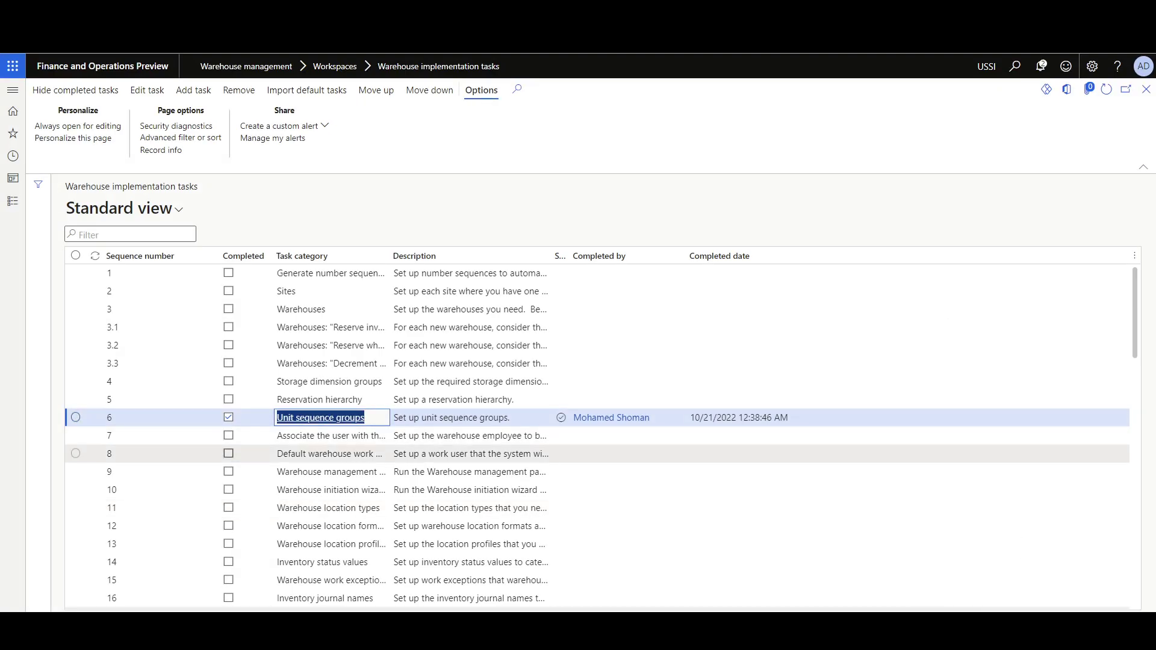
- Find and select the custom task "Set inventory status of the warehouse" at the end of the implementation task list
{"action": "scroll", "coordinate": [818, 518], "scroll_direction": "down", "scroll_amount": 3}
{"action": "scroll", "coordinate": [596, 437], "scroll_direction": "down", "scroll_amount": 15}
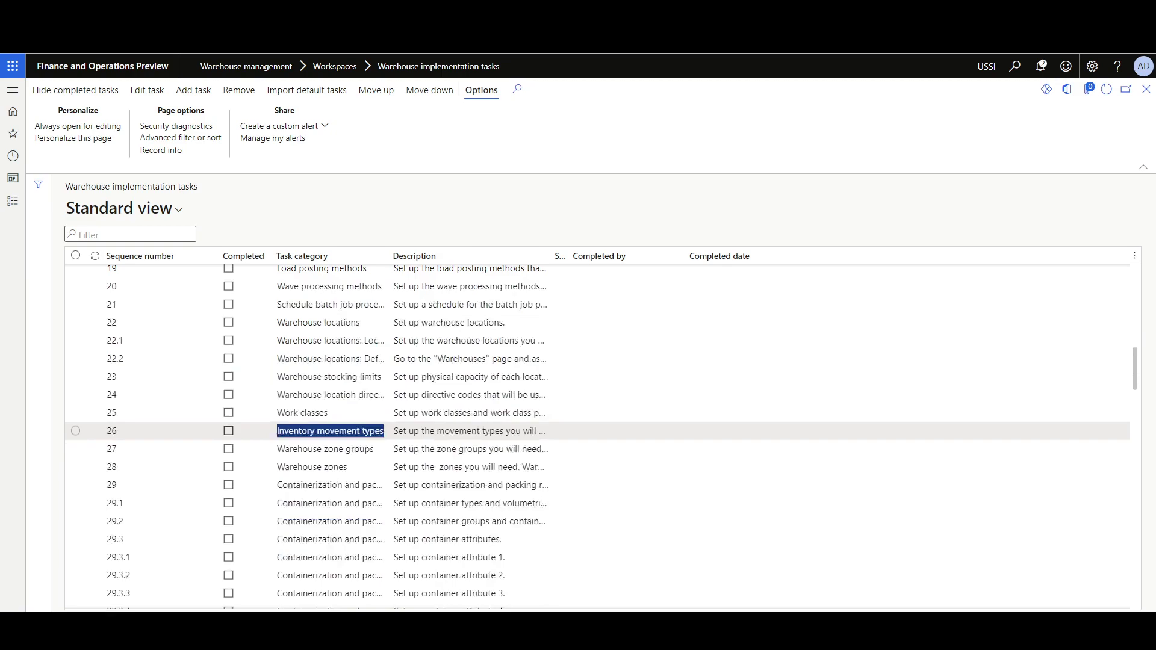
{"action": "scroll", "coordinate": [319, 593], "scroll_direction": "down", "scroll_amount": 6}
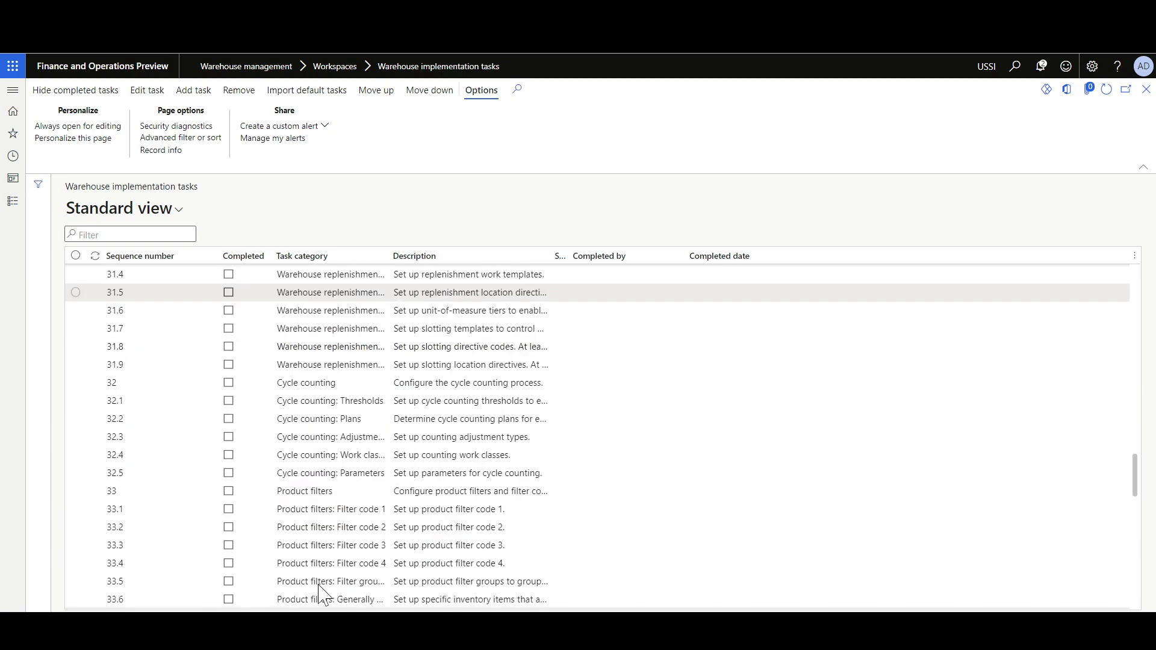
{"action": "scroll", "coordinate": [331, 566], "scroll_direction": "down", "scroll_amount": 12}
{"action": "left_click", "coordinate": [331, 600]}
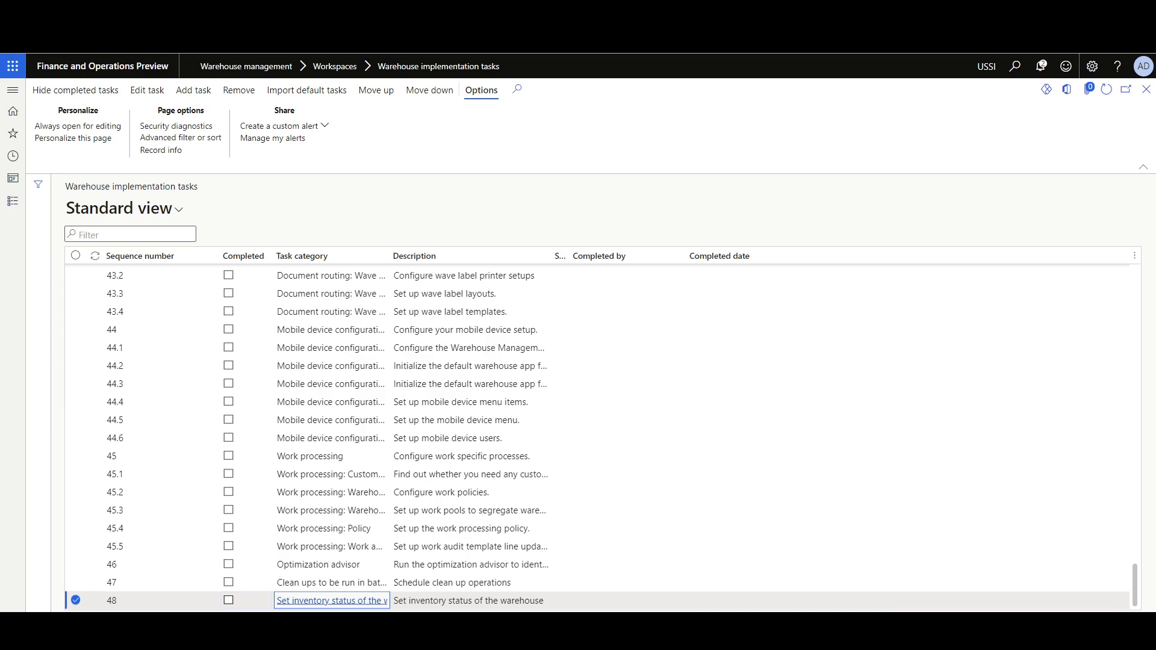
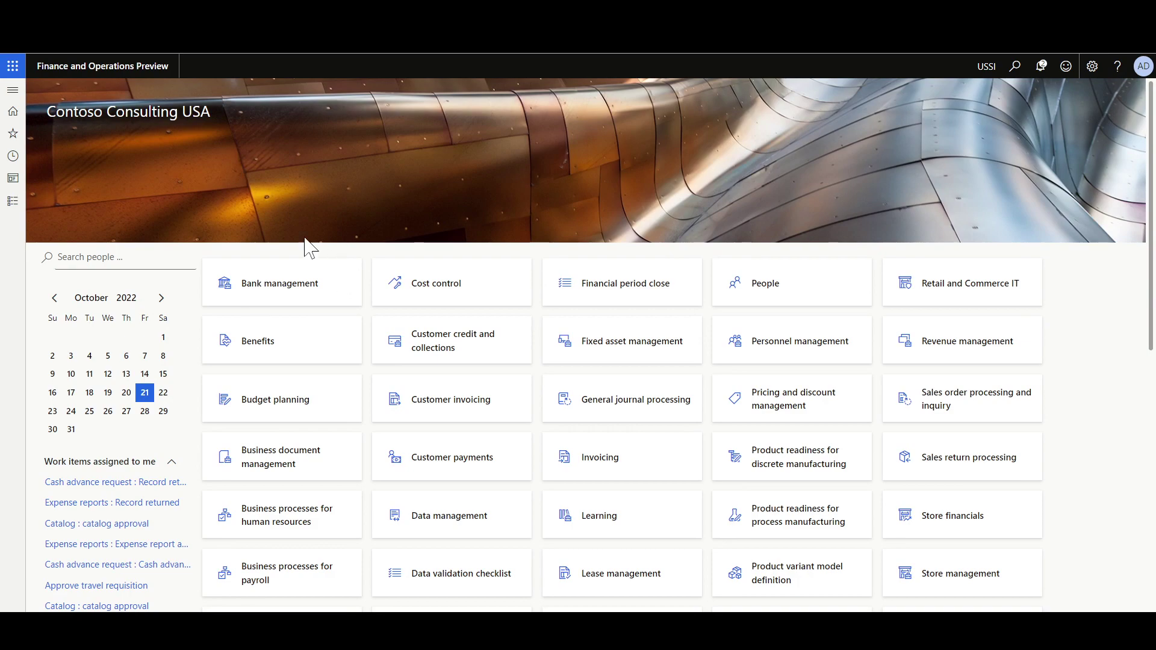
- Start the Warehouse management initiation wizard from the module's setup wizards and advance to initializing the base data
{"action": "left_click", "coordinate": [13, 91]}
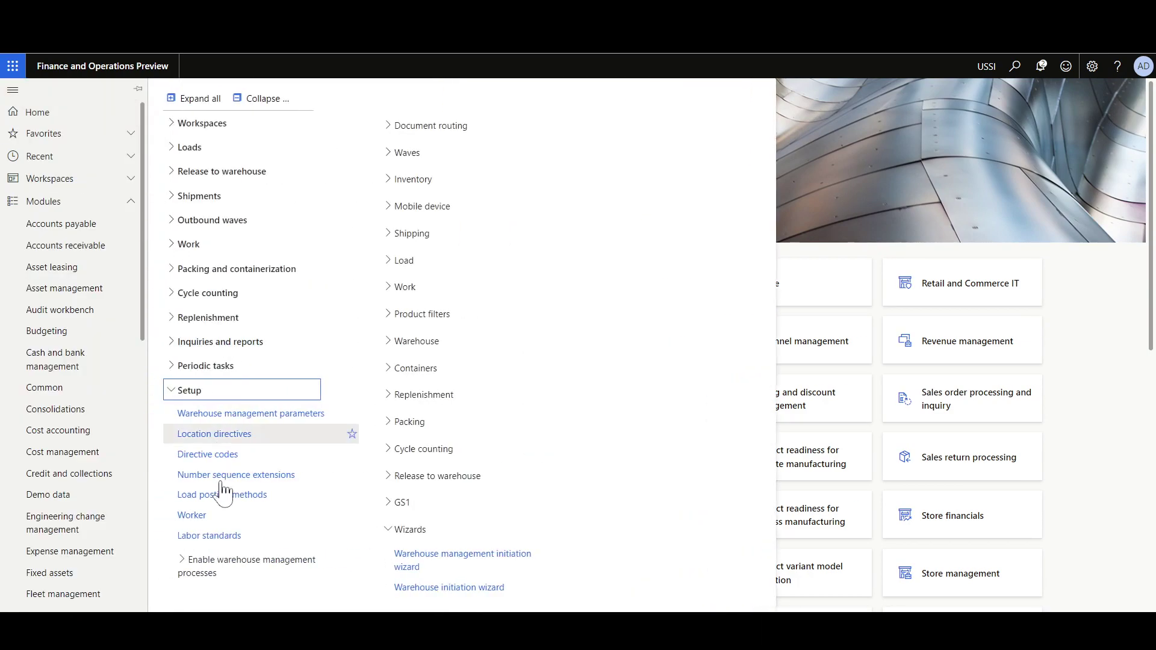
{"action": "left_click", "coordinate": [453, 569]}
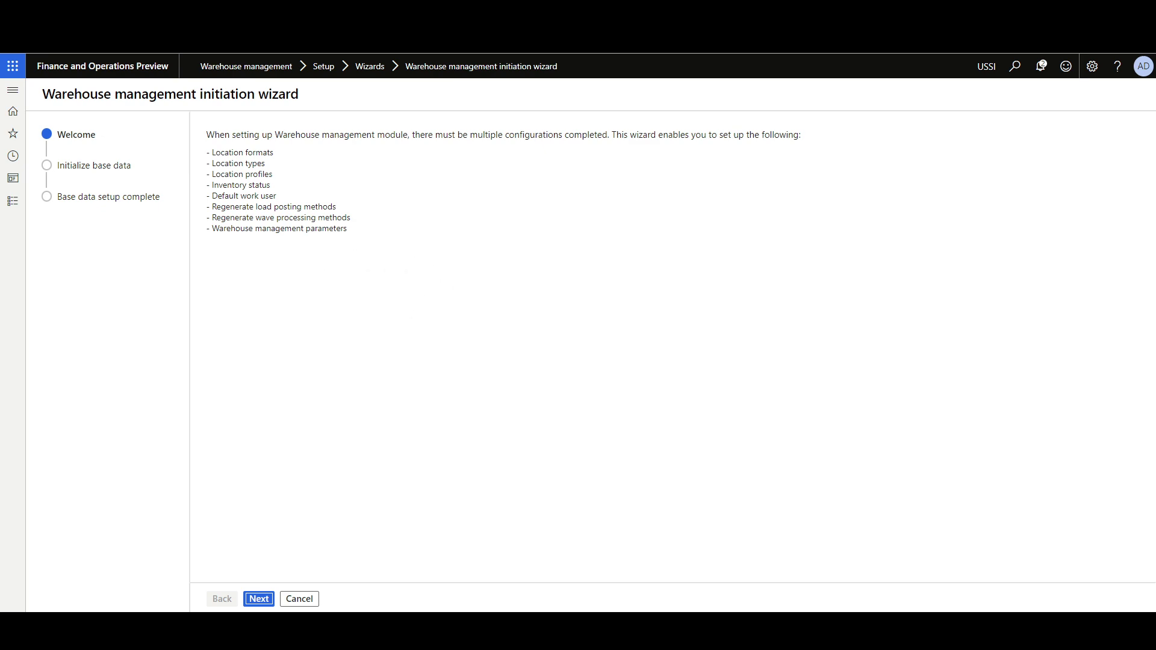
{"action": "left_click", "coordinate": [259, 599]}
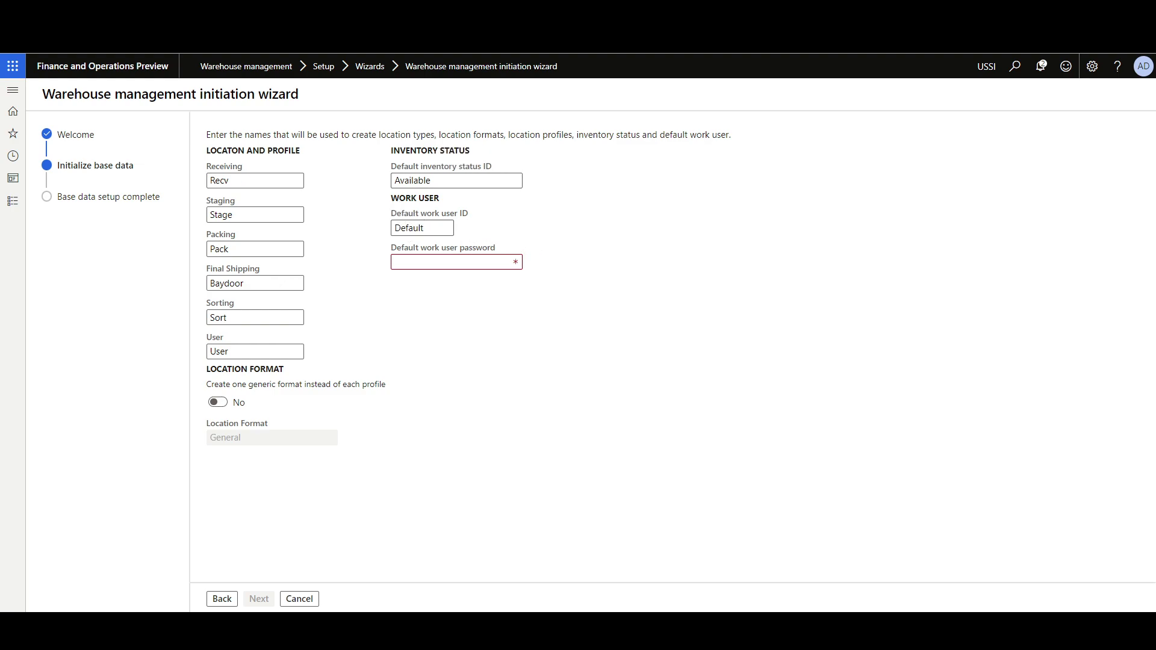
- Set the default work user ID to WMA, enter the default work user password, and complete the wizard without storing the password in the browser
{"action": "left_click", "coordinate": [415, 227]}
{"action": "type", "text": "WMA"}
{"action": "key", "text": "Tab"}
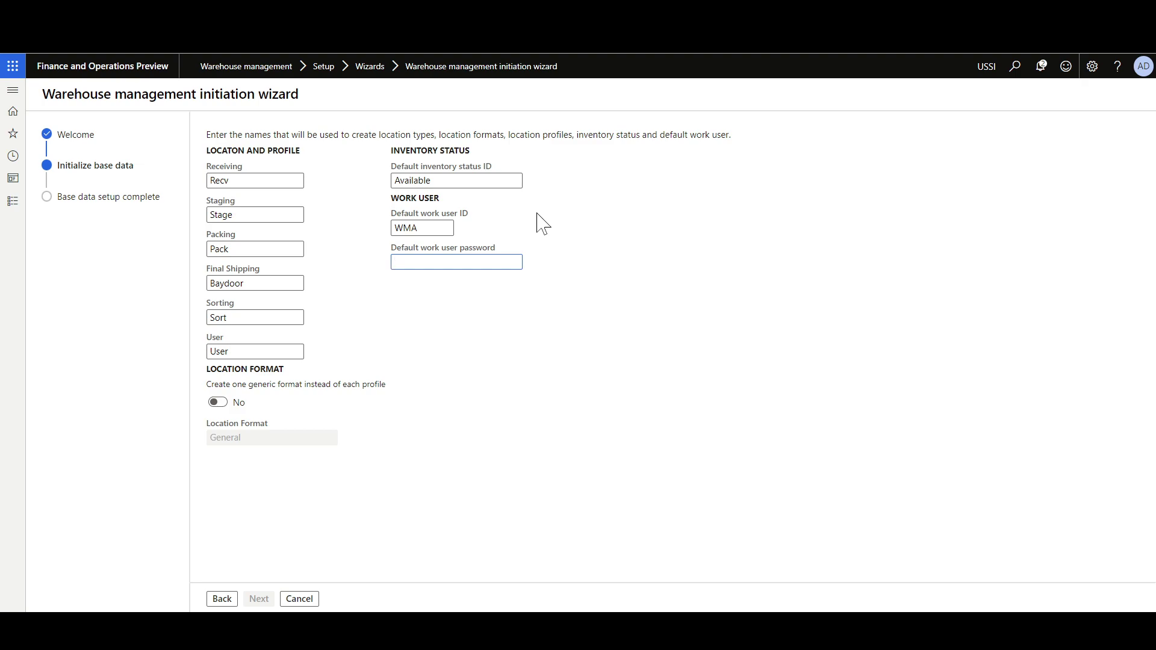
{"action": "key", "text": "ctrl+v"}
{"action": "left_click", "coordinate": [259, 598]}
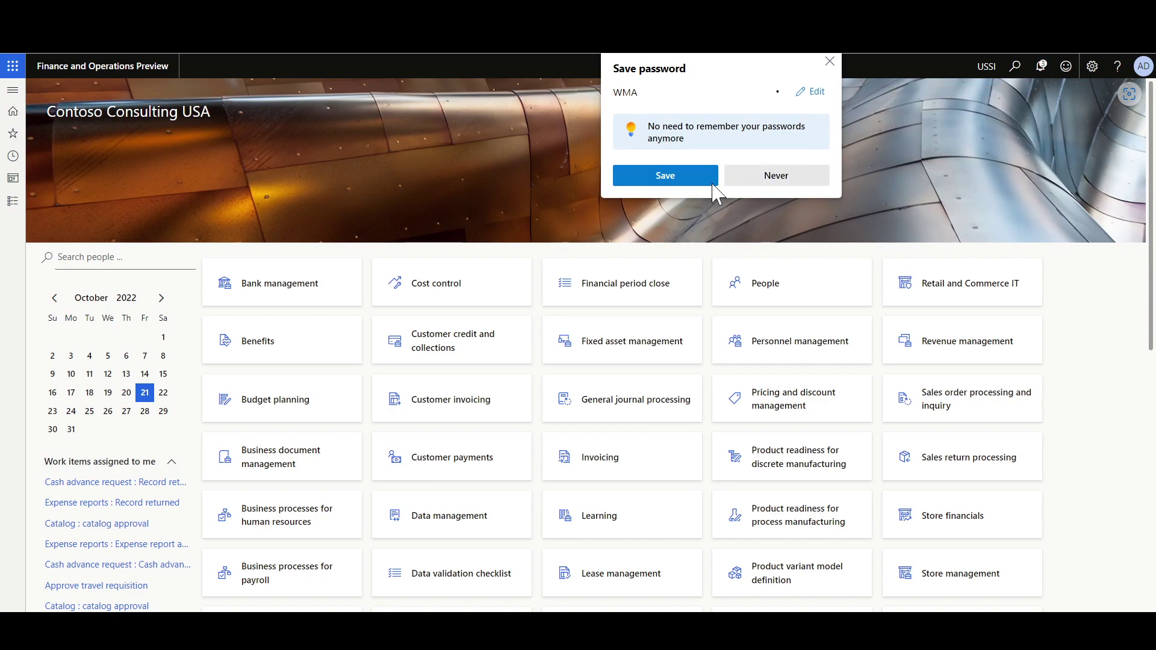
{"action": "left_click", "coordinate": [775, 180]}
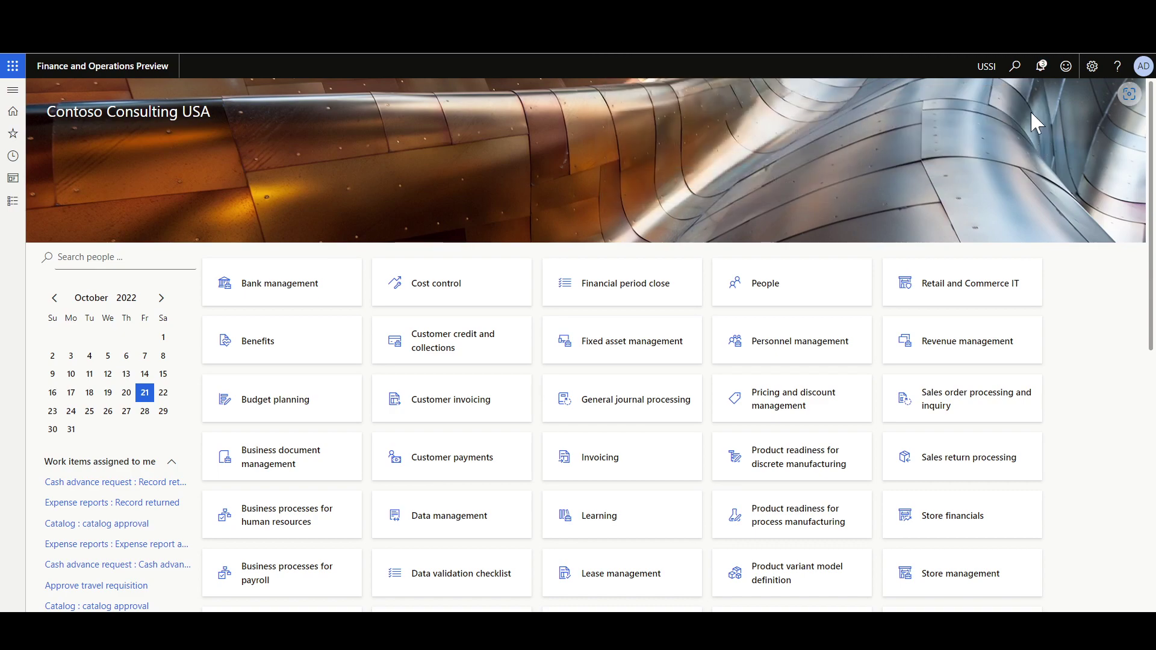
- Review what the initiation wizard created in its notification, the location formats and the location types
{"action": "left_click", "coordinate": [1040, 66]}
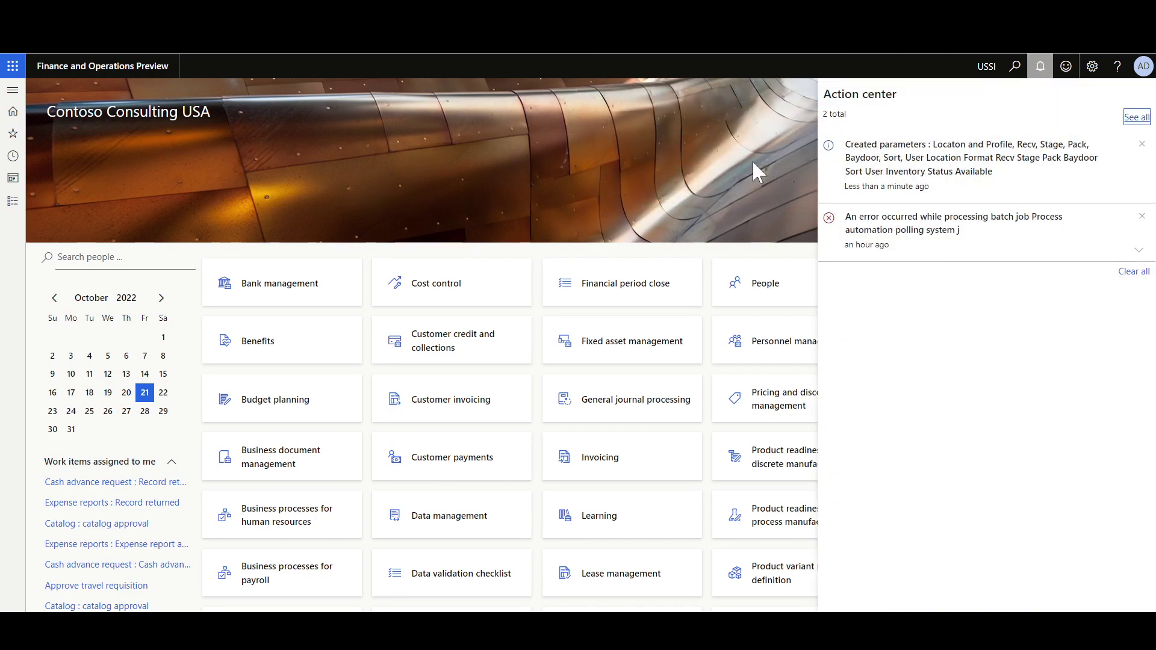
{"action": "left_click", "coordinate": [602, 151]}
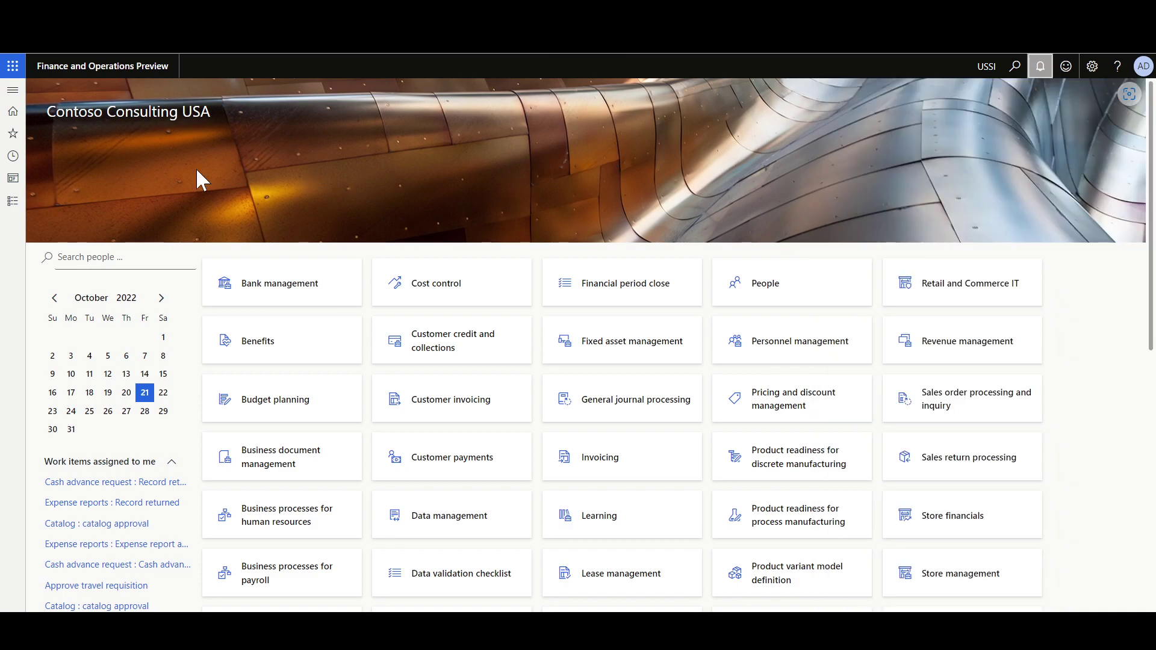
{"action": "left_click", "coordinate": [13, 89]}
{"action": "middle_click", "coordinate": [94, 548]}
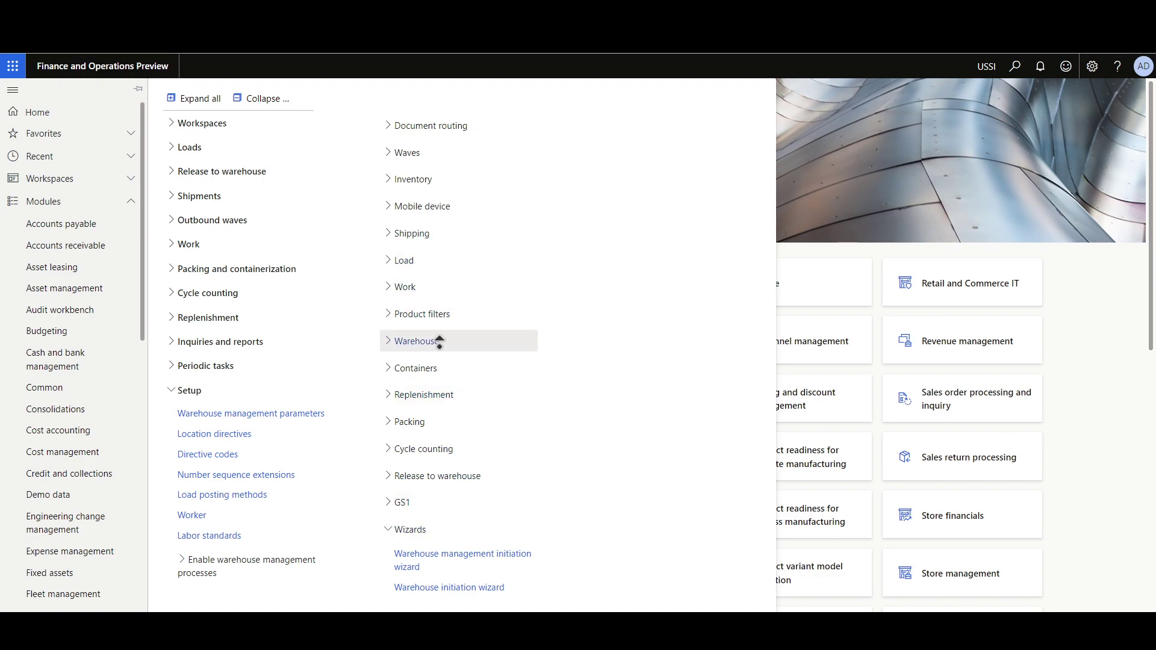
{"action": "left_click", "coordinate": [420, 348]}
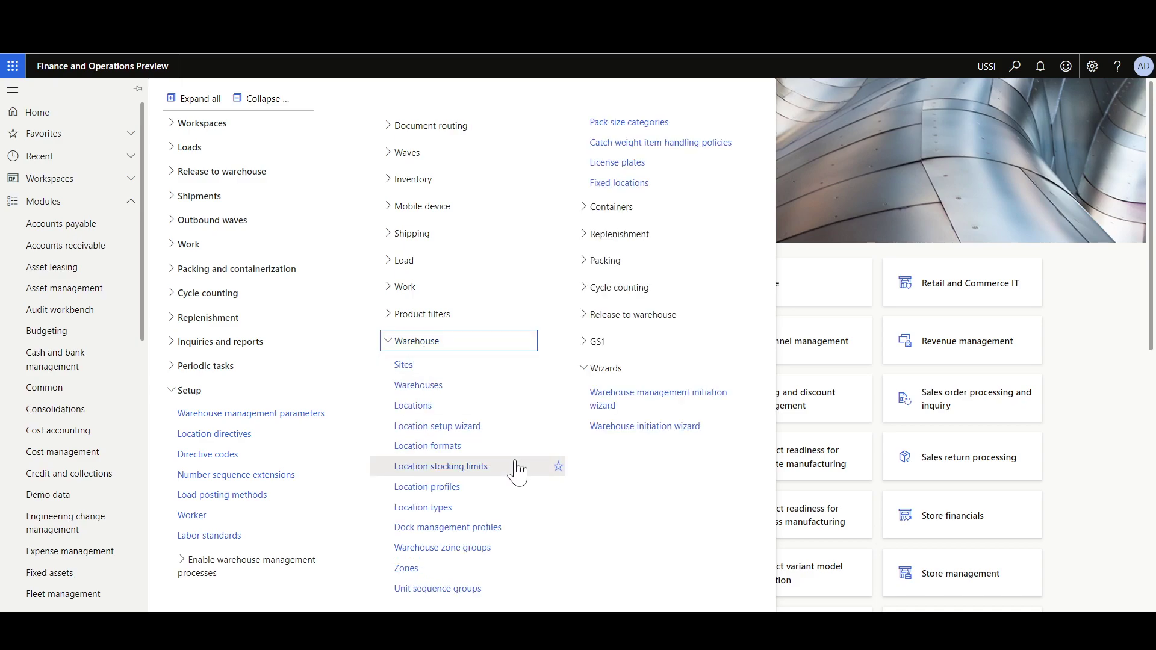
{"action": "left_click", "coordinate": [438, 456]}
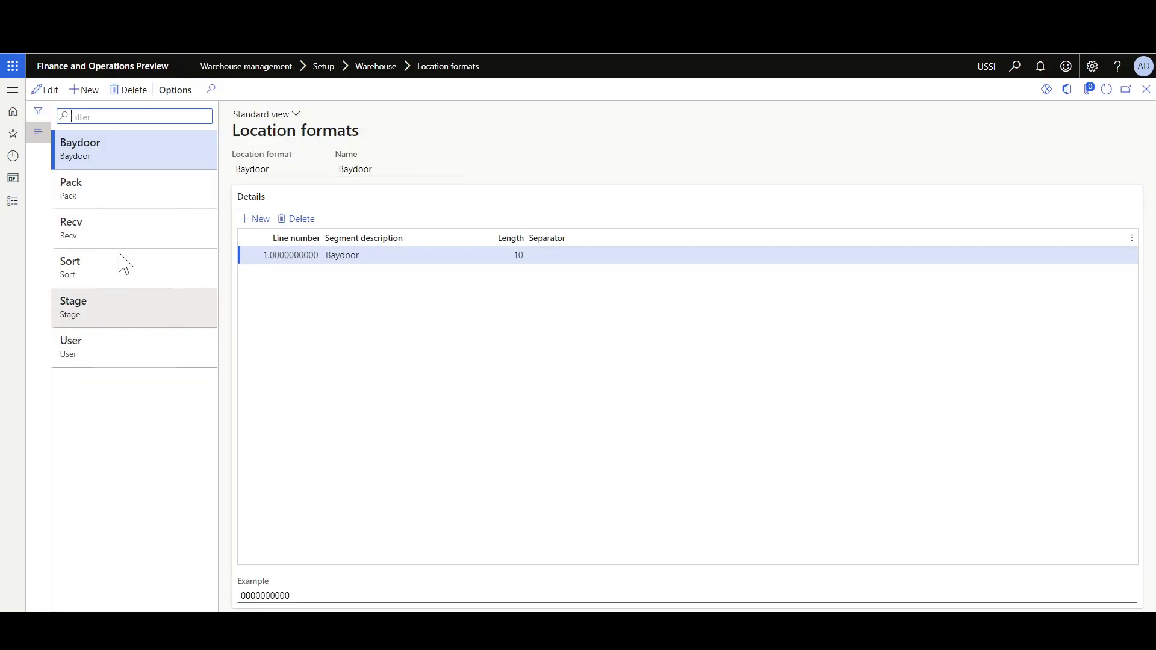
{"action": "left_click", "coordinate": [18, 93]}
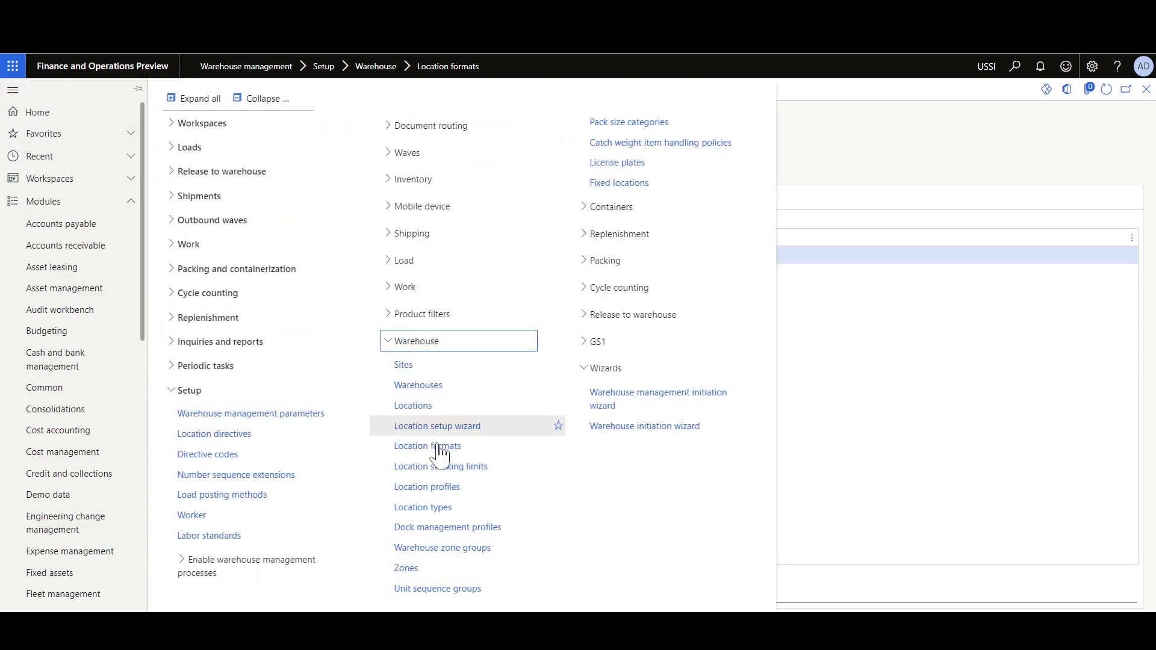
{"action": "left_click", "coordinate": [464, 486]}
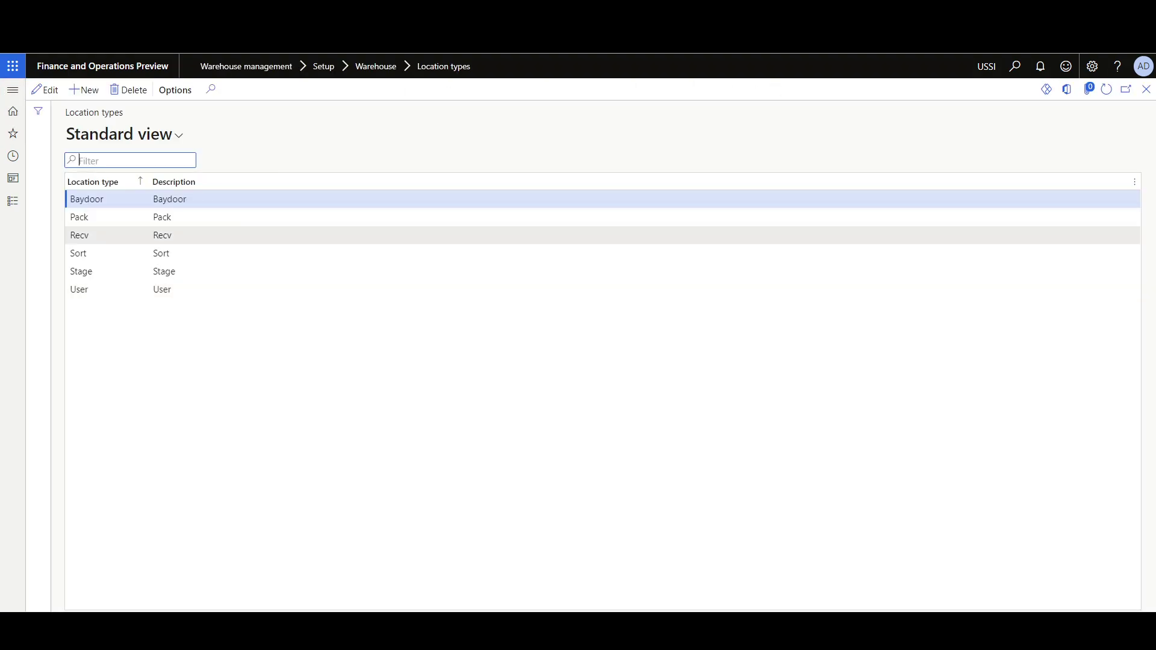
- Open the Worker setup page and examine the work user assigned to the last worker in the list
{"action": "left_click", "coordinate": [14, 96]}
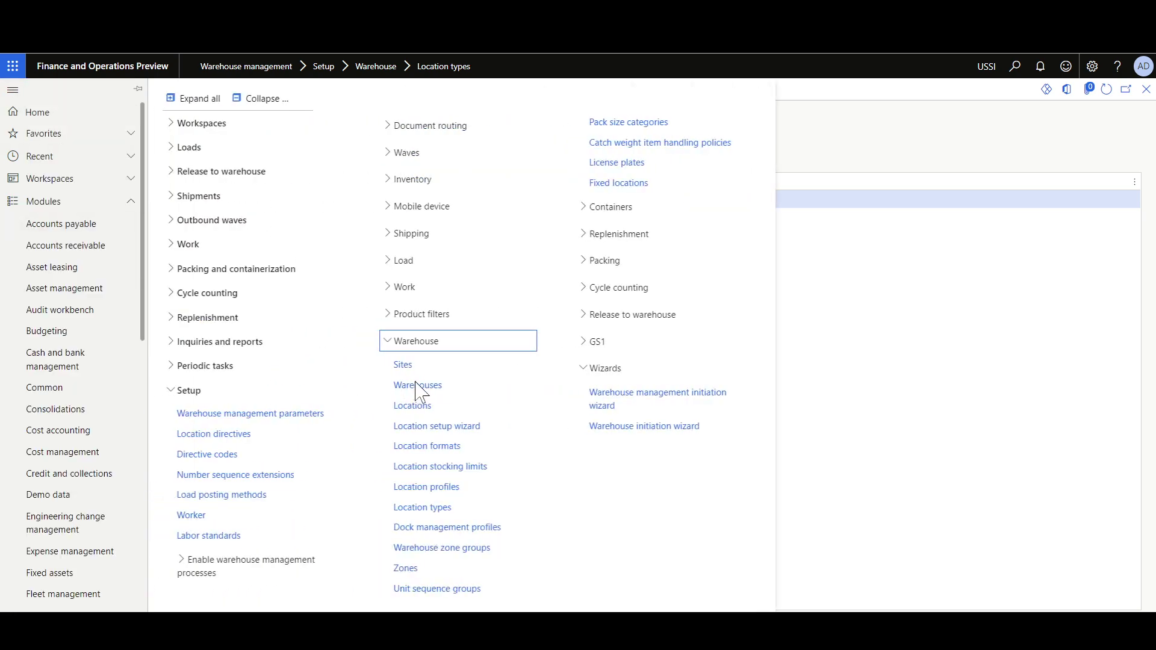
{"action": "left_click", "coordinate": [199, 516]}
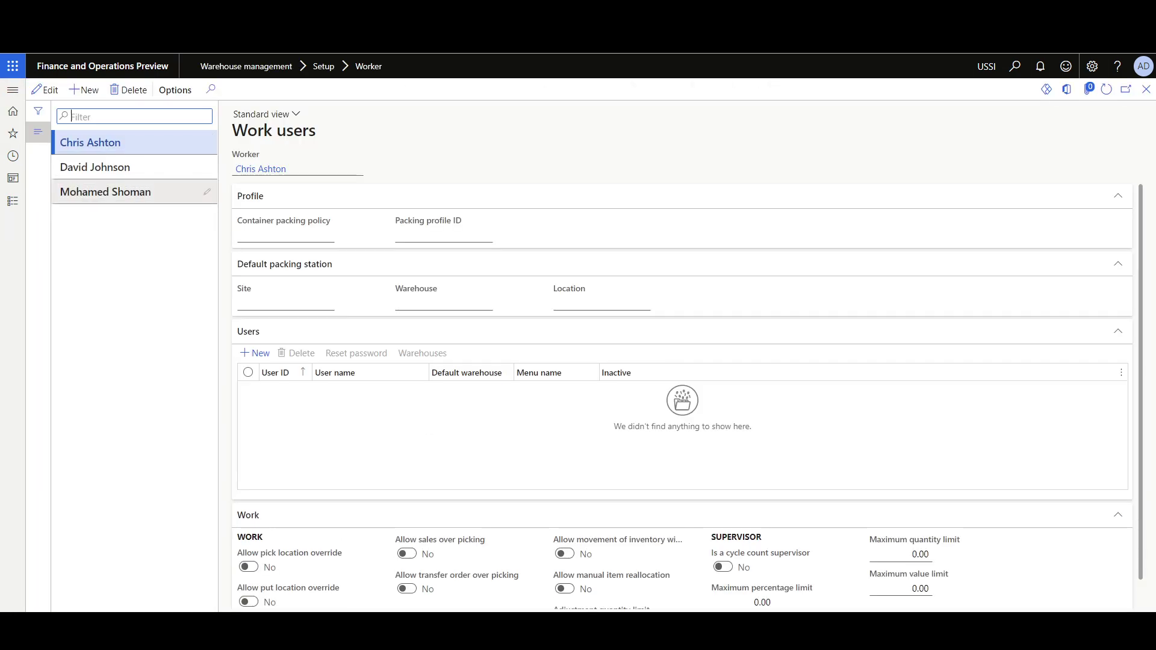
{"action": "left_click", "coordinate": [108, 197]}
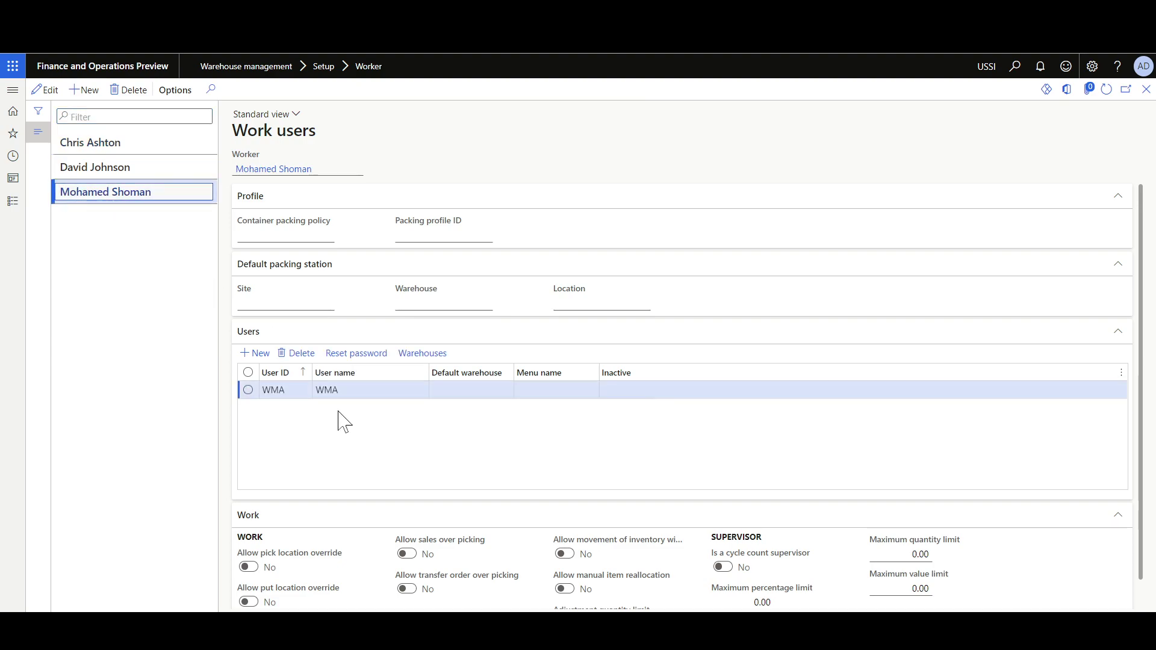
- Open the Warehouse management parameters and review the location types and the remaining general settings
{"action": "left_click", "coordinate": [9, 89]}
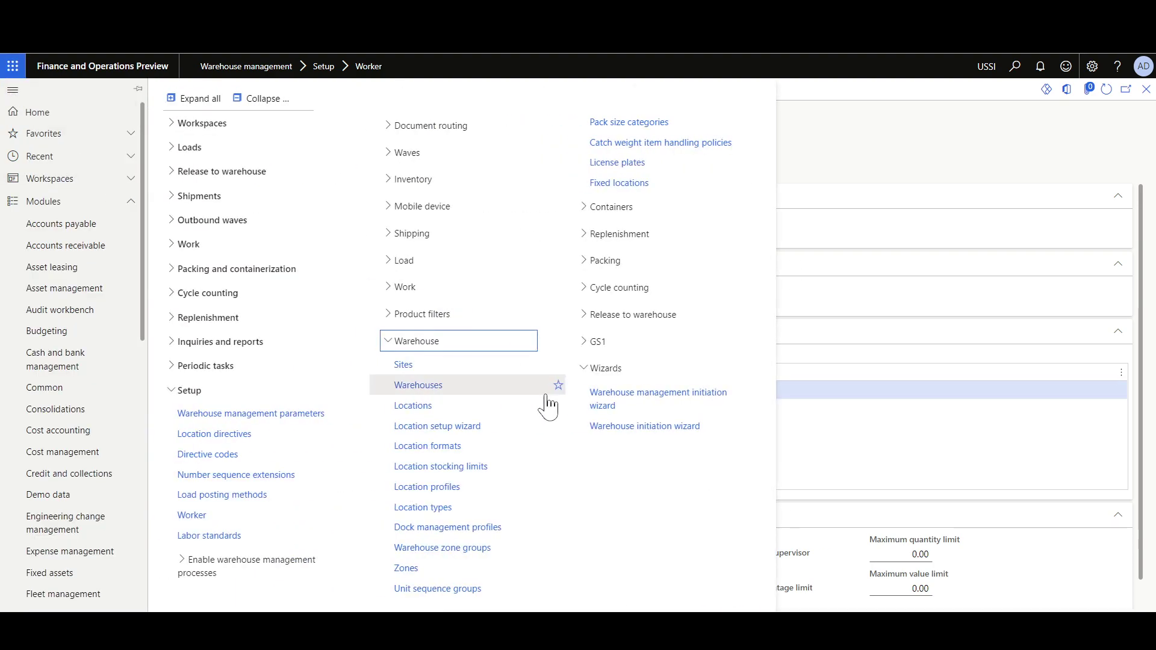
{"action": "left_click", "coordinate": [443, 348]}
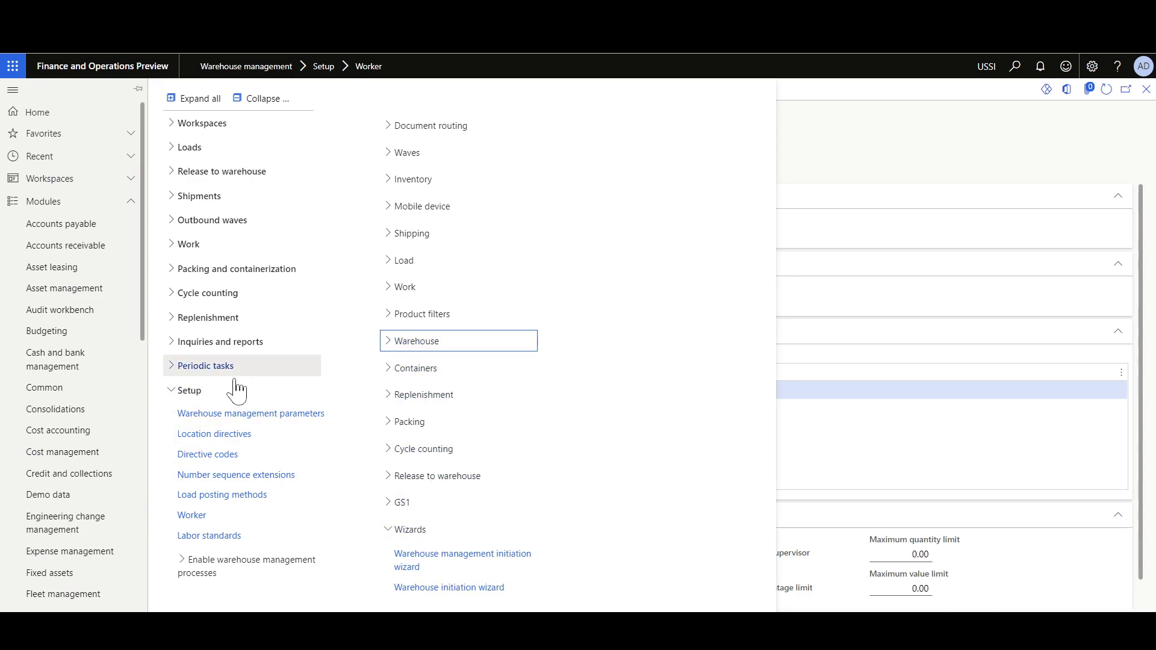
{"action": "key", "text": "Escape"}
{"action": "left_click", "coordinate": [423, 353]}
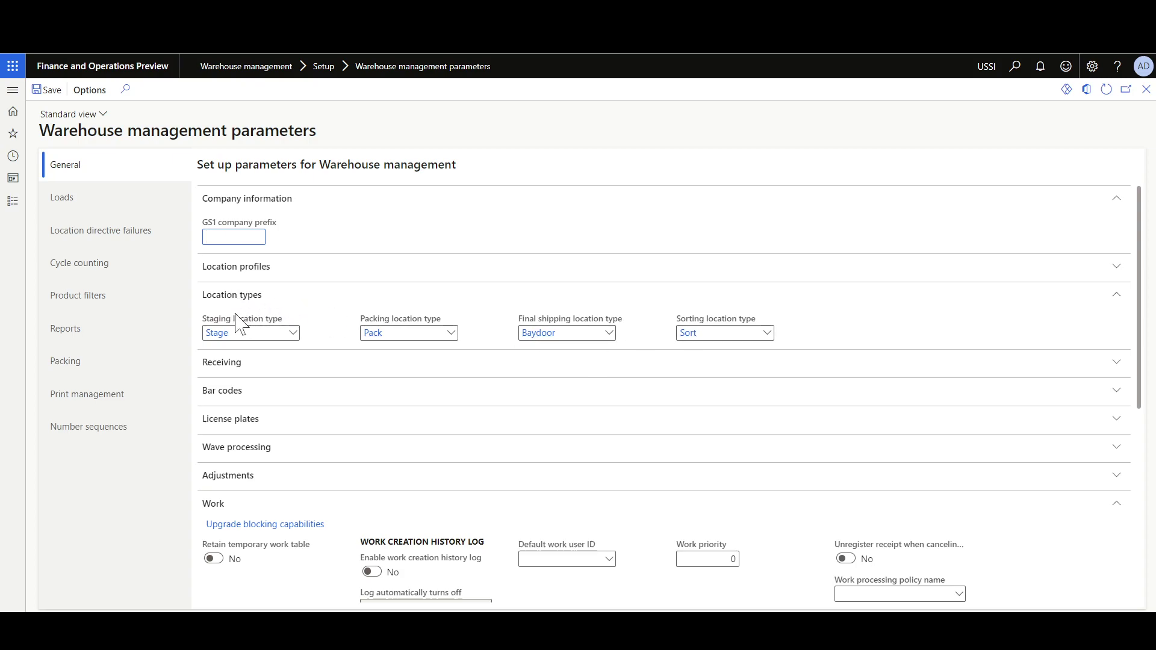
{"action": "scroll", "coordinate": [321, 457], "scroll_direction": "down", "scroll_amount": 5}
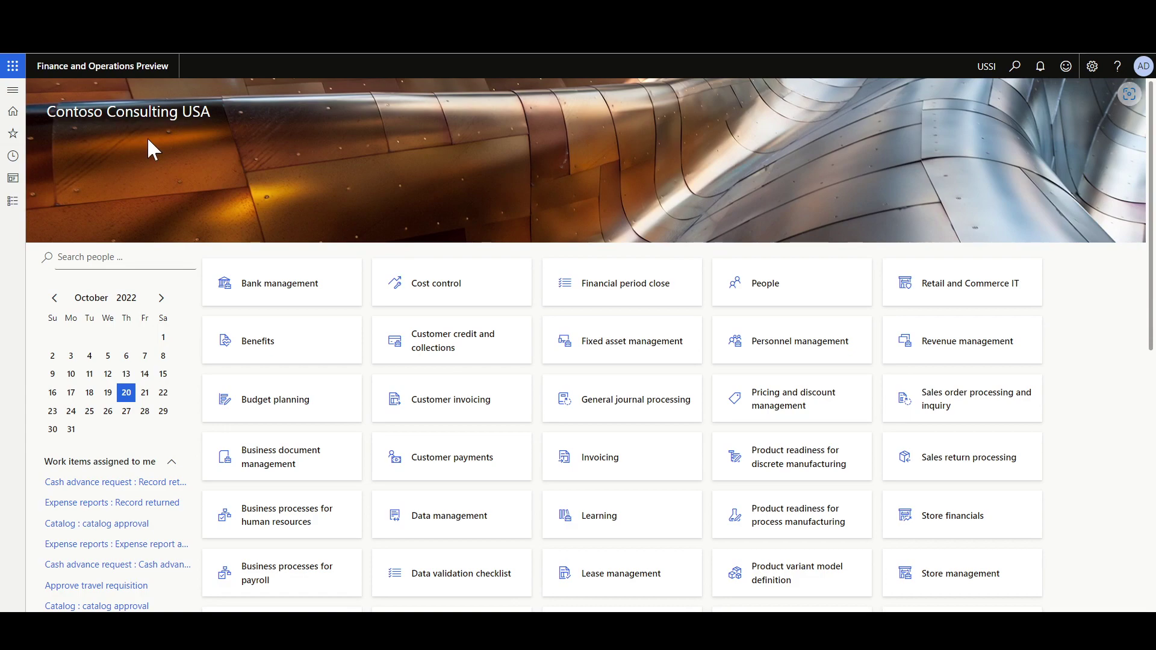
- Start the Warehouse initiation wizard from the module's setup wizards and choose warehouse WH100 for setup
{"action": "left_click", "coordinate": [13, 90]}
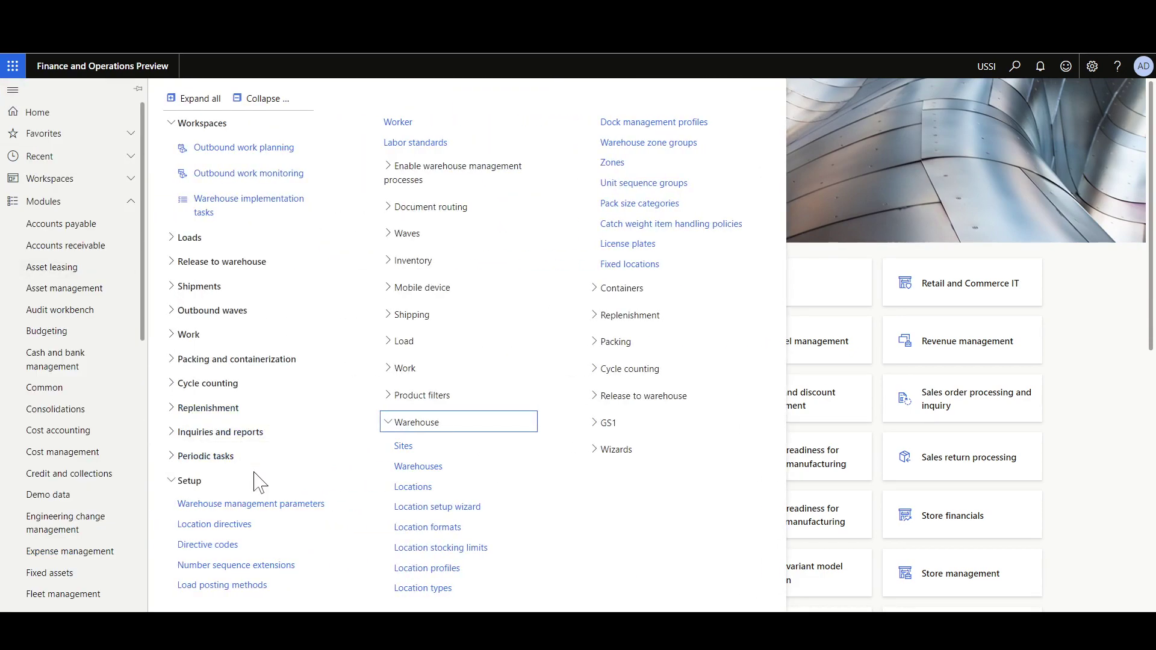
{"action": "left_click", "coordinate": [626, 453]}
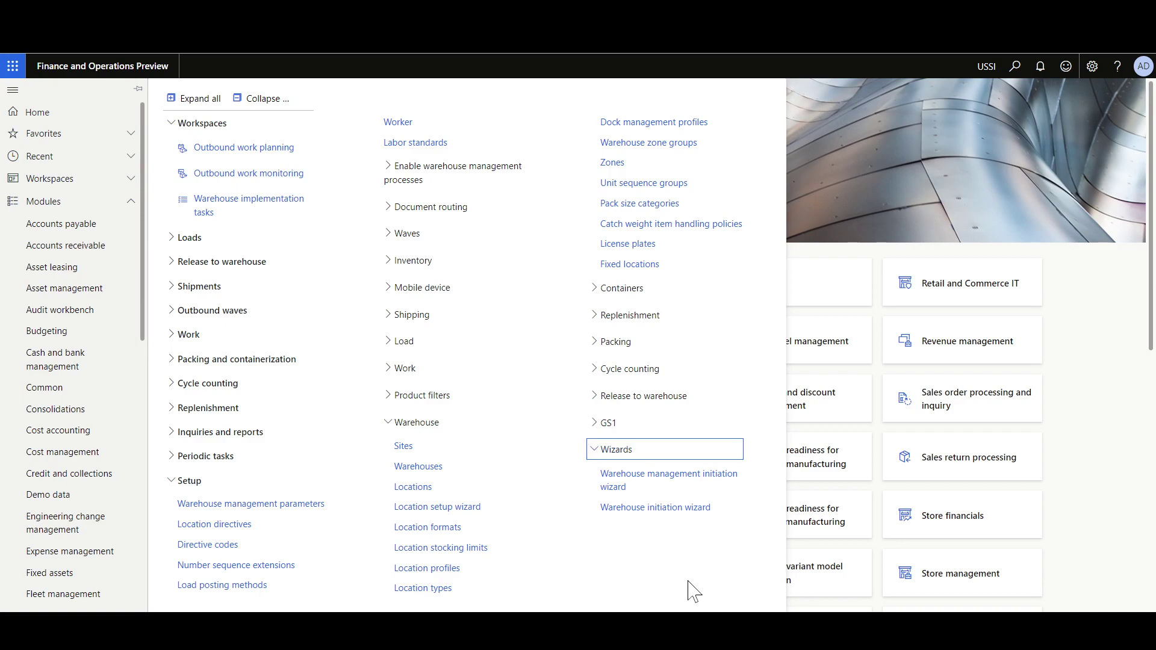
{"action": "left_click", "coordinate": [671, 511]}
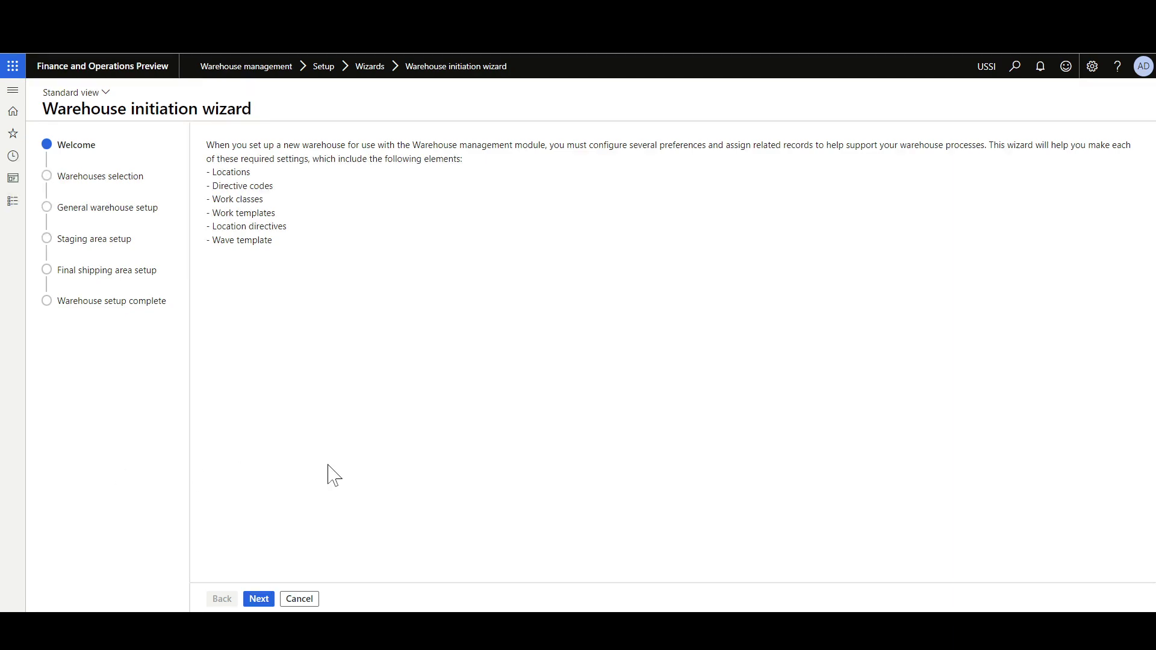
{"action": "left_click", "coordinate": [259, 597]}
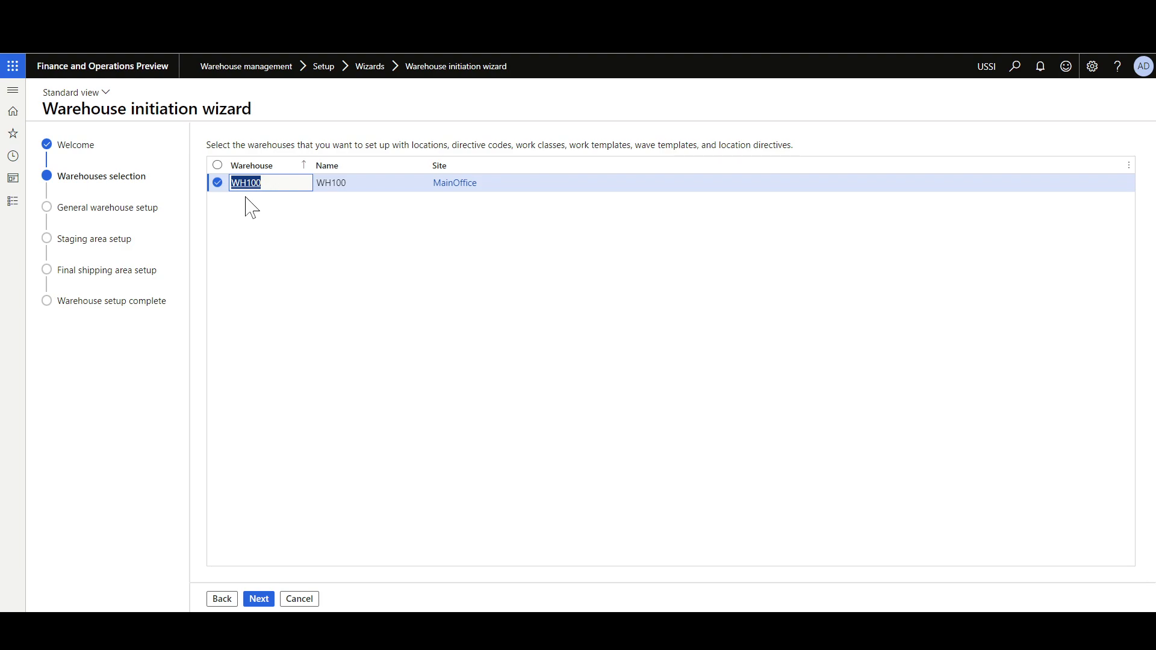
{"action": "left_click", "coordinate": [259, 598]}
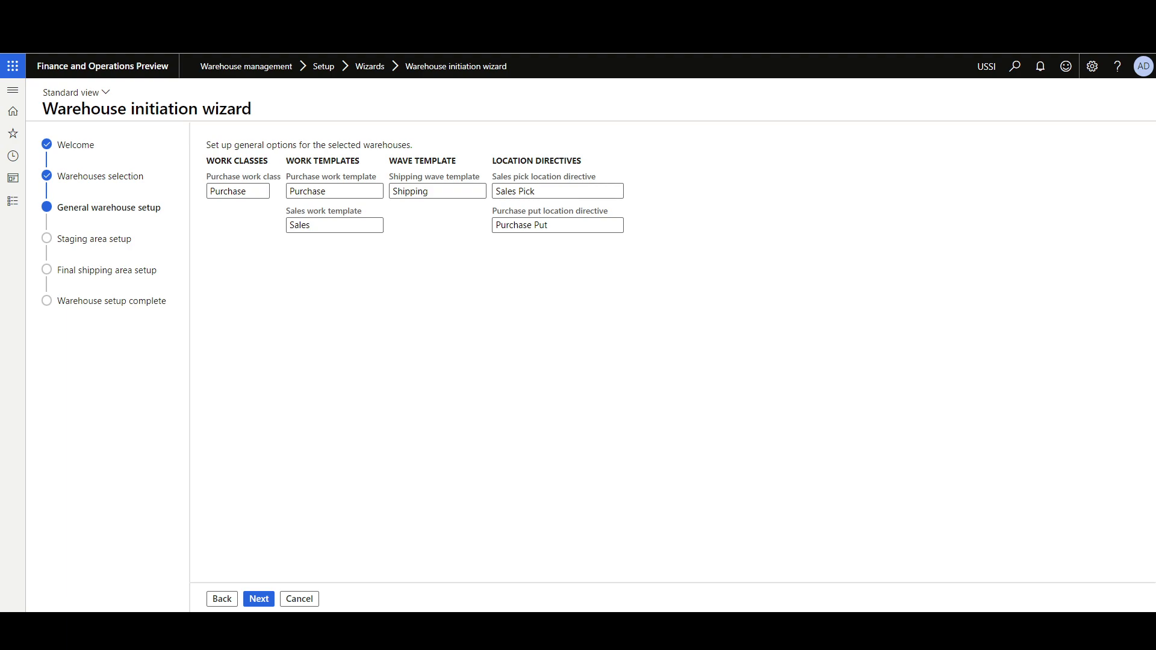
- Accept the default general, staging area and final shipping area settings, review the summary, and finish the wizard
{"action": "left_click", "coordinate": [259, 599]}
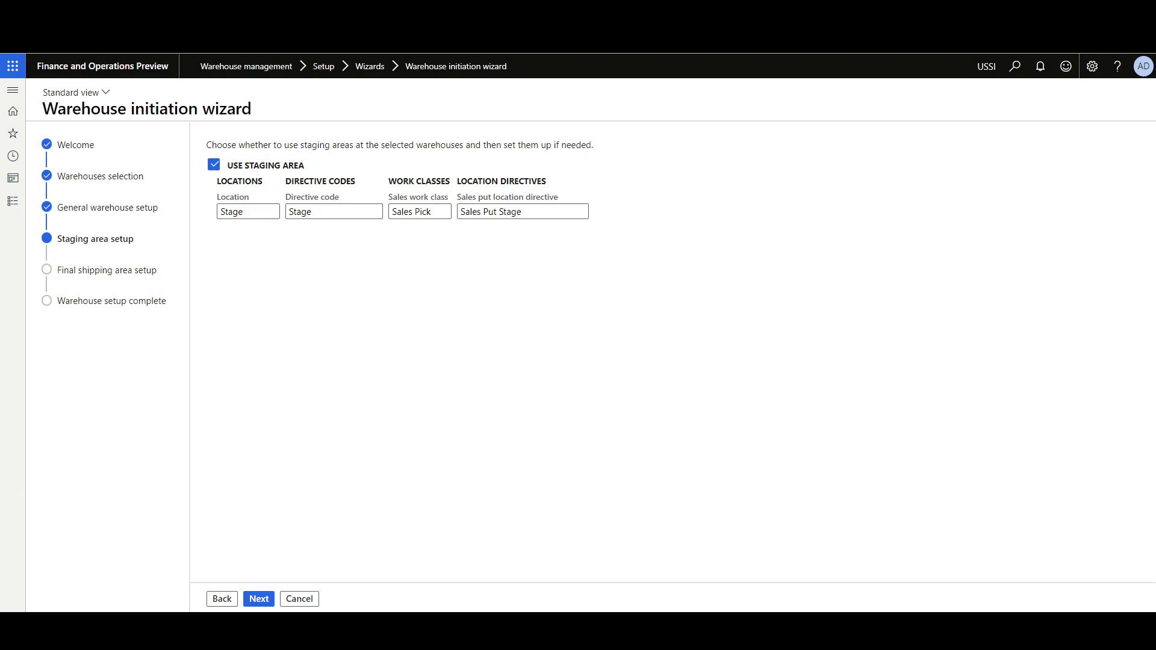
{"action": "left_click", "coordinate": [259, 598]}
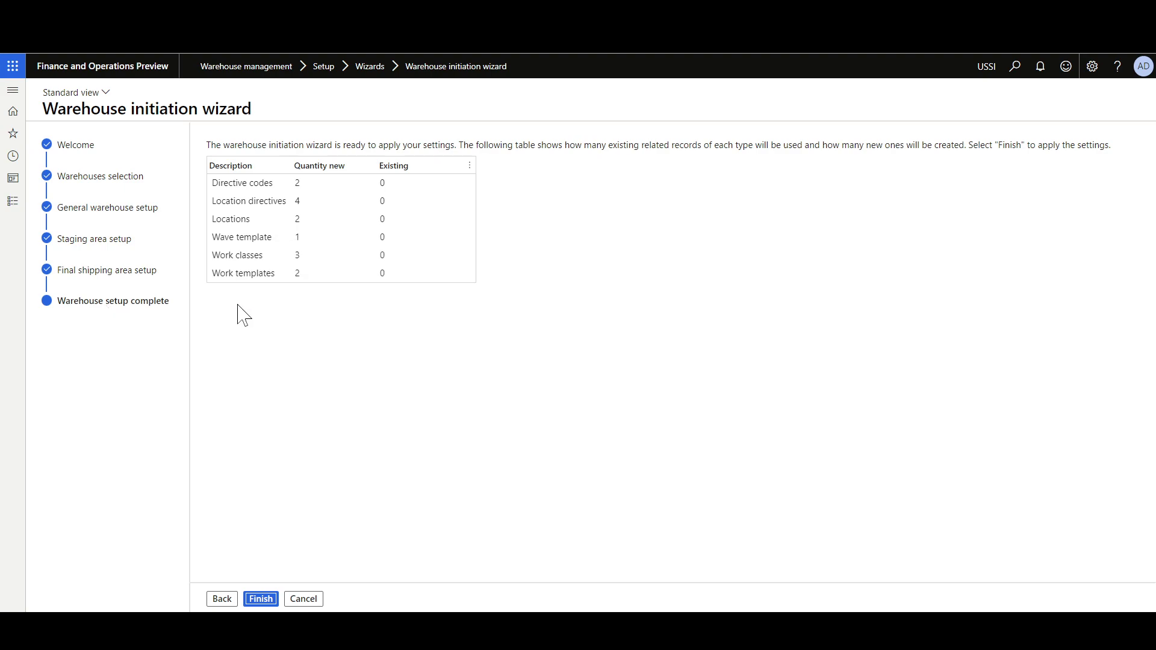
{"action": "left_click", "coordinate": [245, 183]}
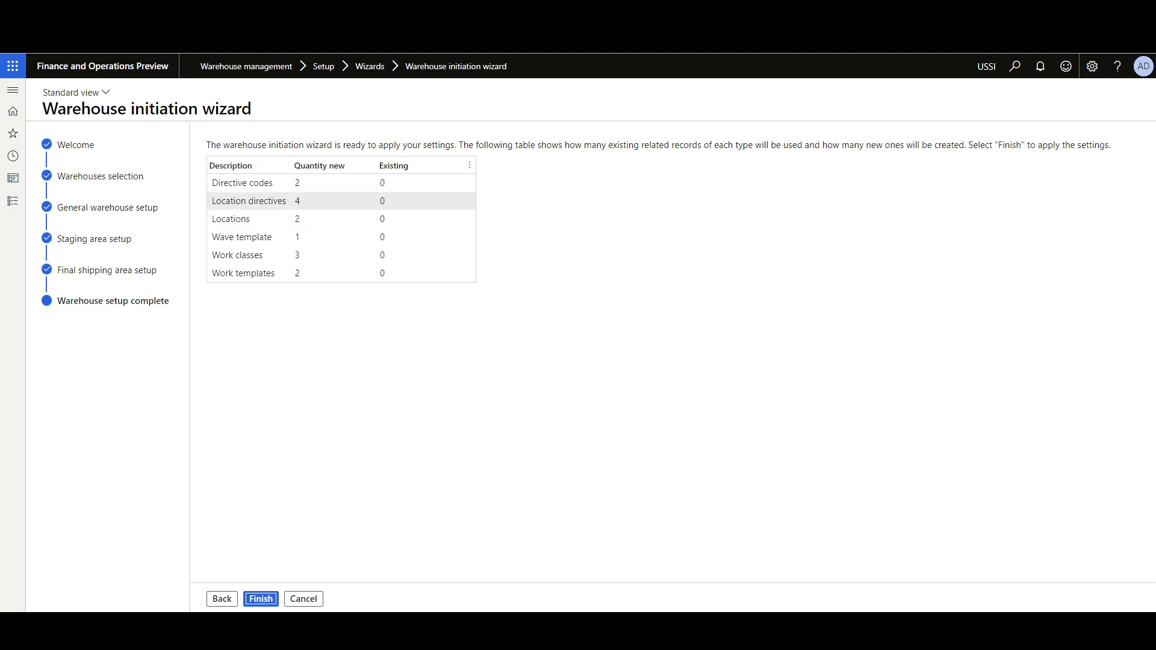
{"action": "left_click", "coordinate": [260, 599]}
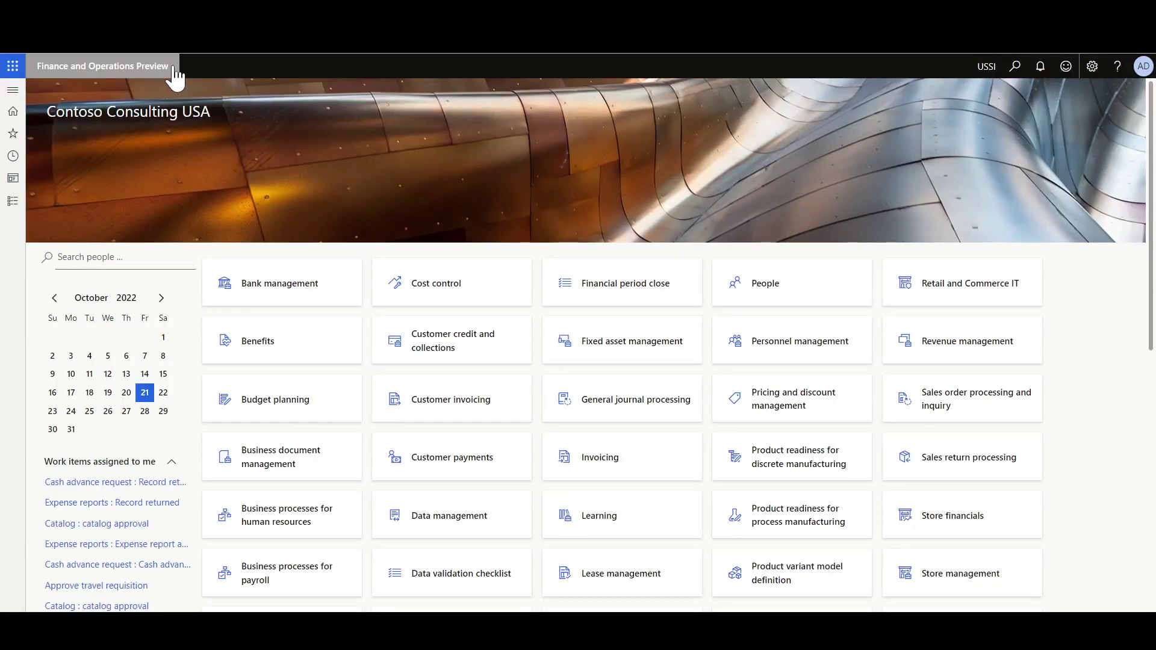
- Open the warehouse Locations list to review the locations created for WH100
{"action": "left_click", "coordinate": [13, 90]}
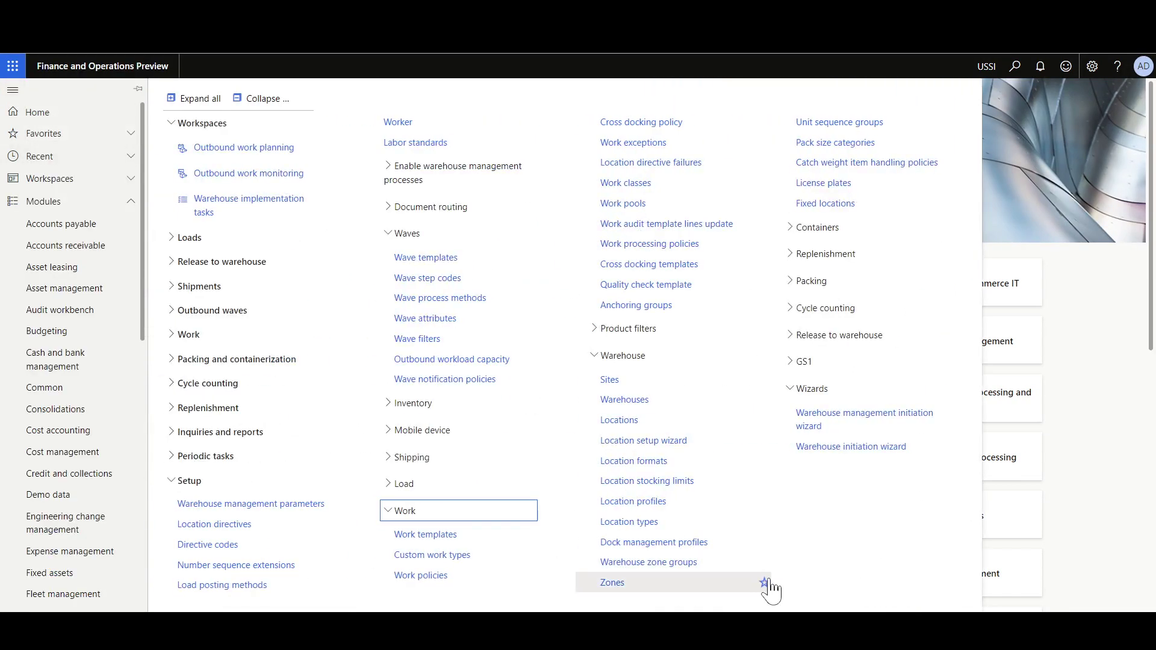
{"action": "left_click", "coordinate": [618, 421]}
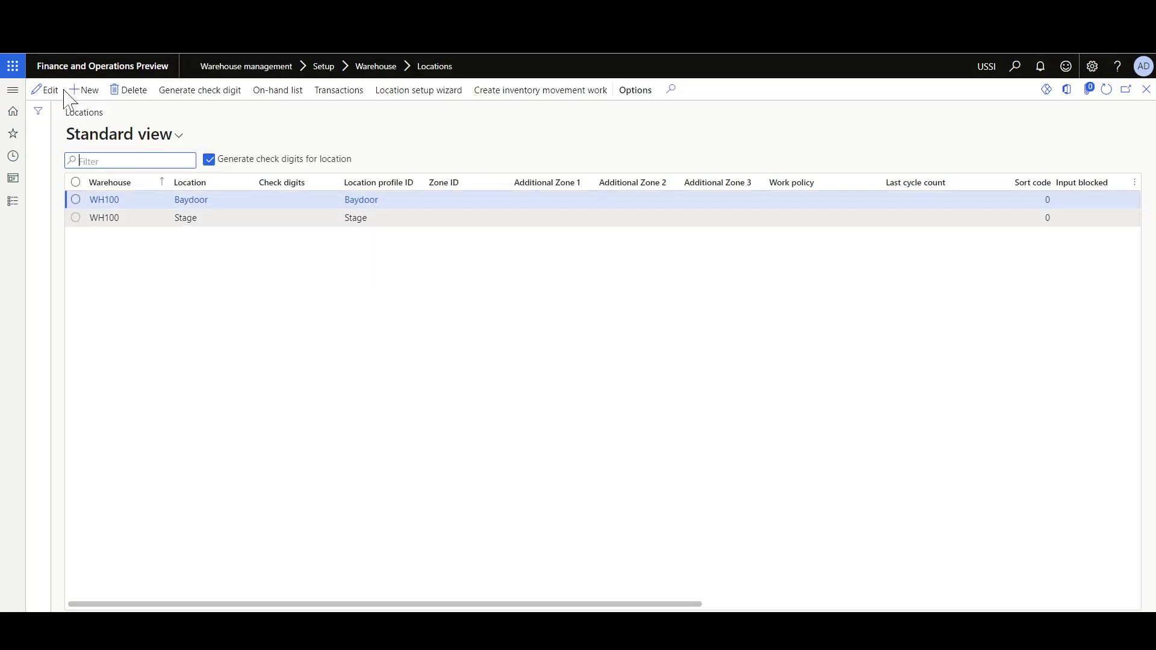
- Open the WH100 locations for editing, select the Stage location to inspect it, and return to the home dashboard
{"action": "left_click", "coordinate": [44, 89]}
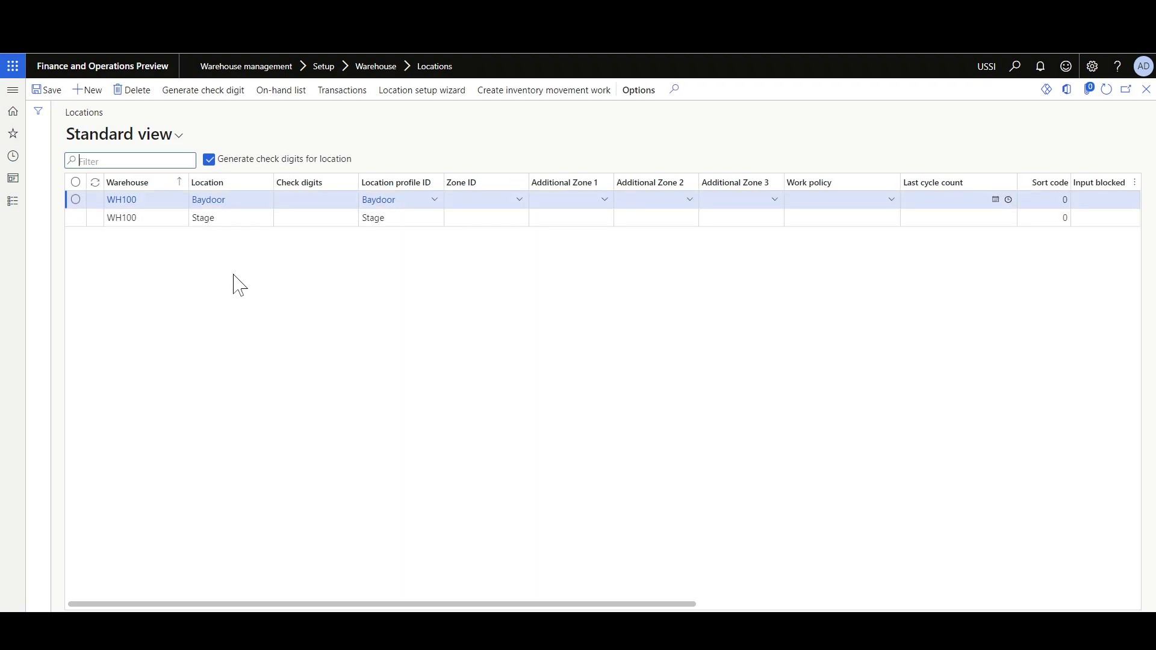
{"action": "left_click", "coordinate": [229, 217]}
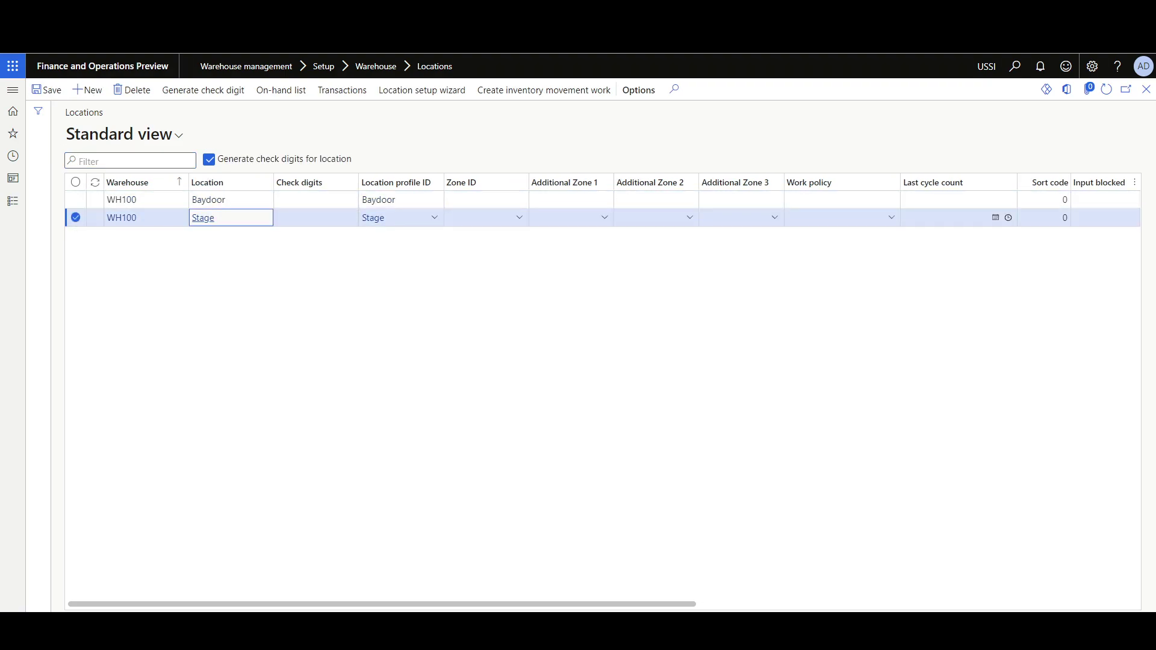
{"action": "left_click", "coordinate": [93, 66]}
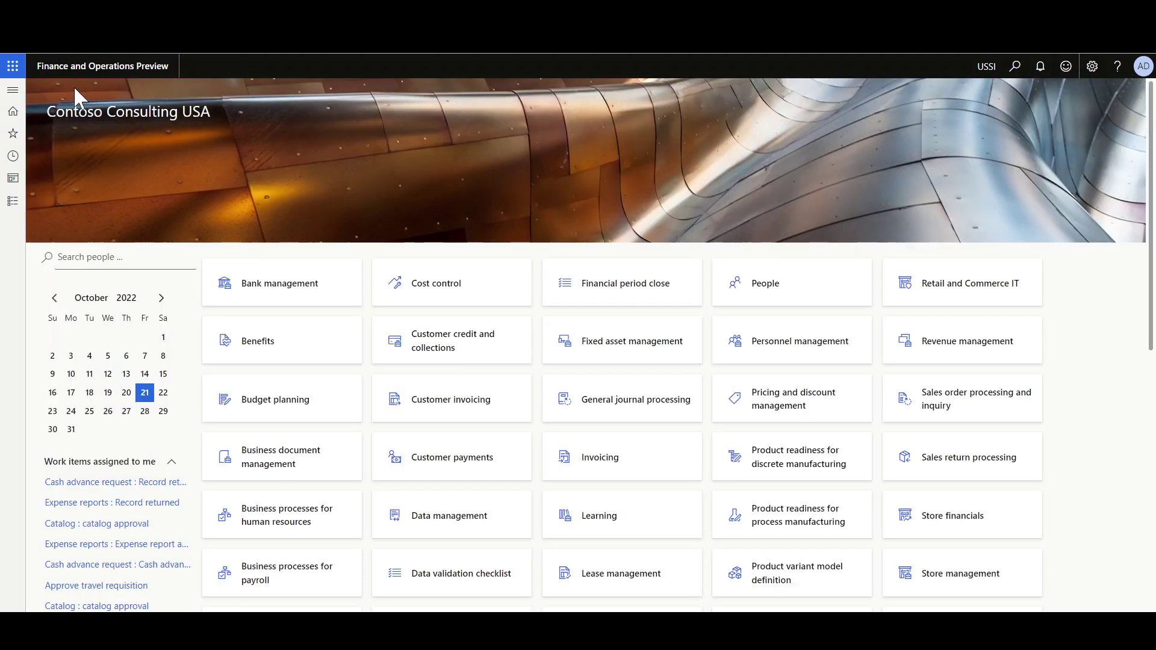
- Review the wave process methods and the WH100 Shipping wave template in the warehouse management setup
{"action": "left_click", "coordinate": [12, 90]}
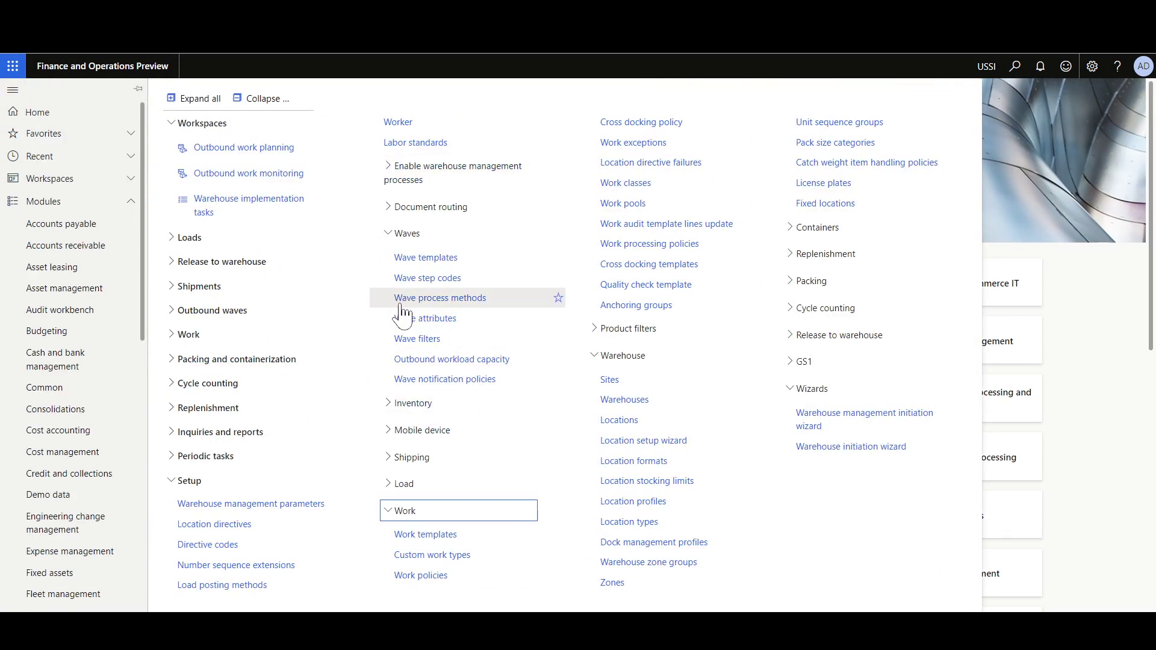
{"action": "left_click", "coordinate": [455, 306]}
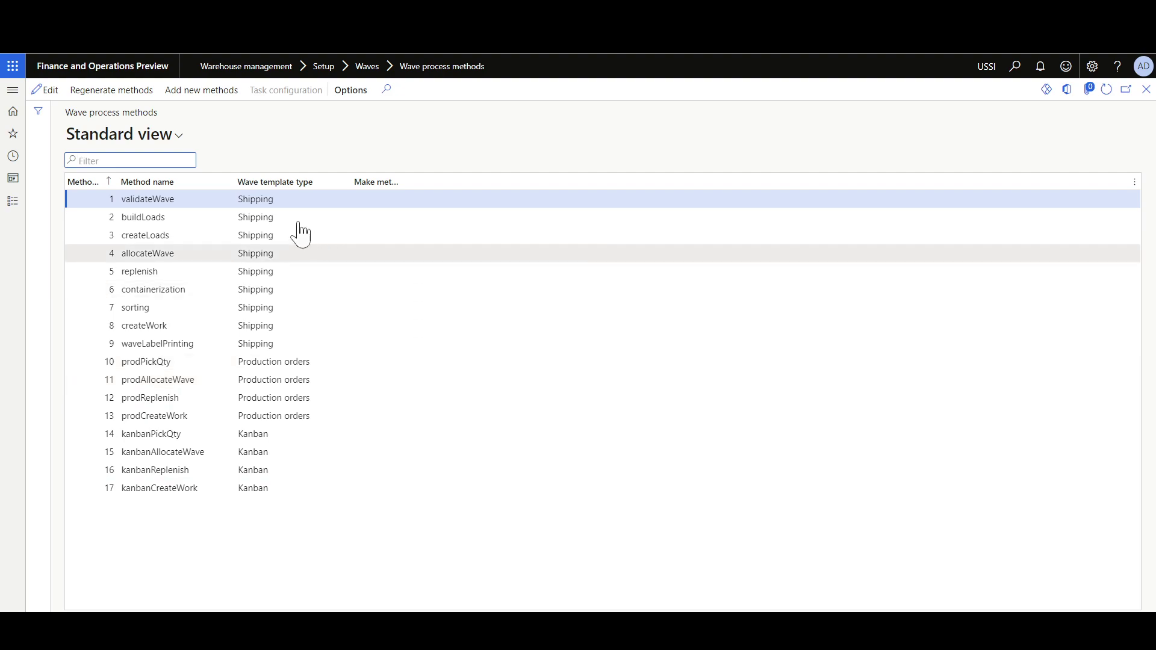
{"action": "left_click", "coordinate": [12, 90]}
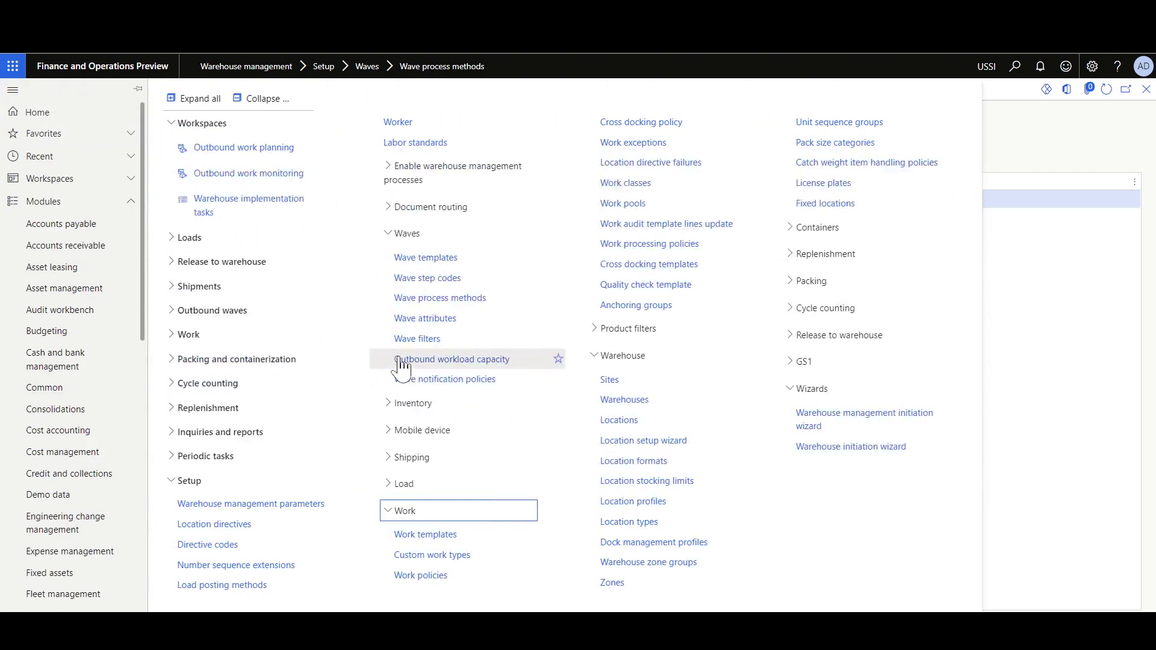
{"action": "left_click", "coordinate": [422, 259]}
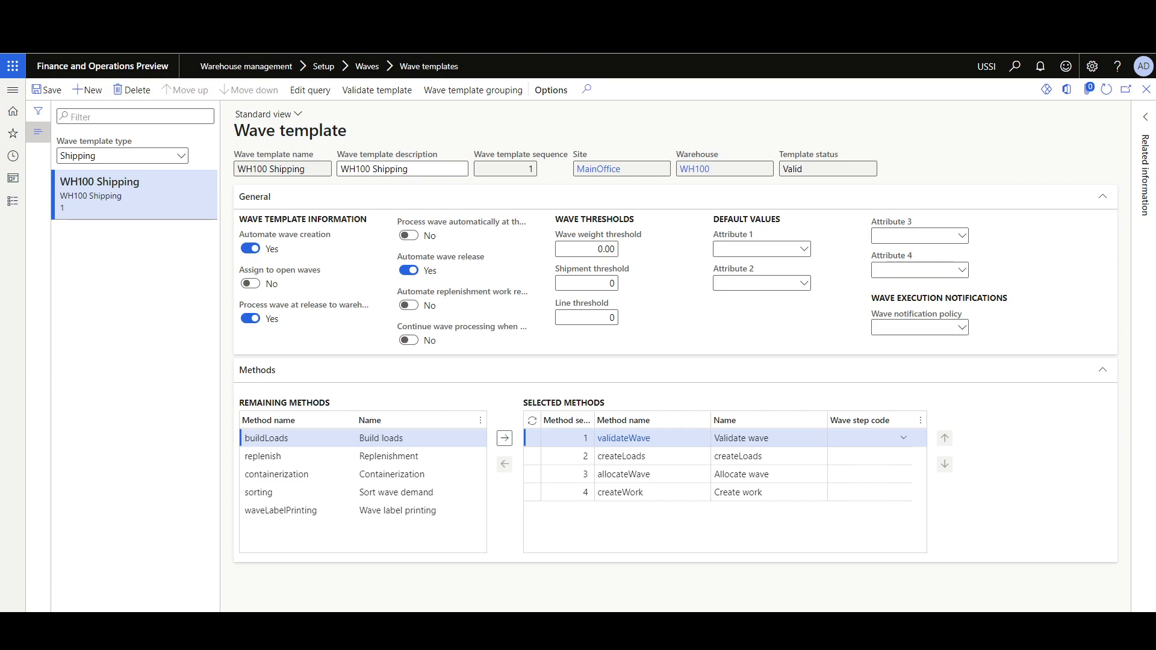
- Open the work templates and review the work classes and directive codes on the WH100 Sales template lines
{"action": "left_click", "coordinate": [12, 91]}
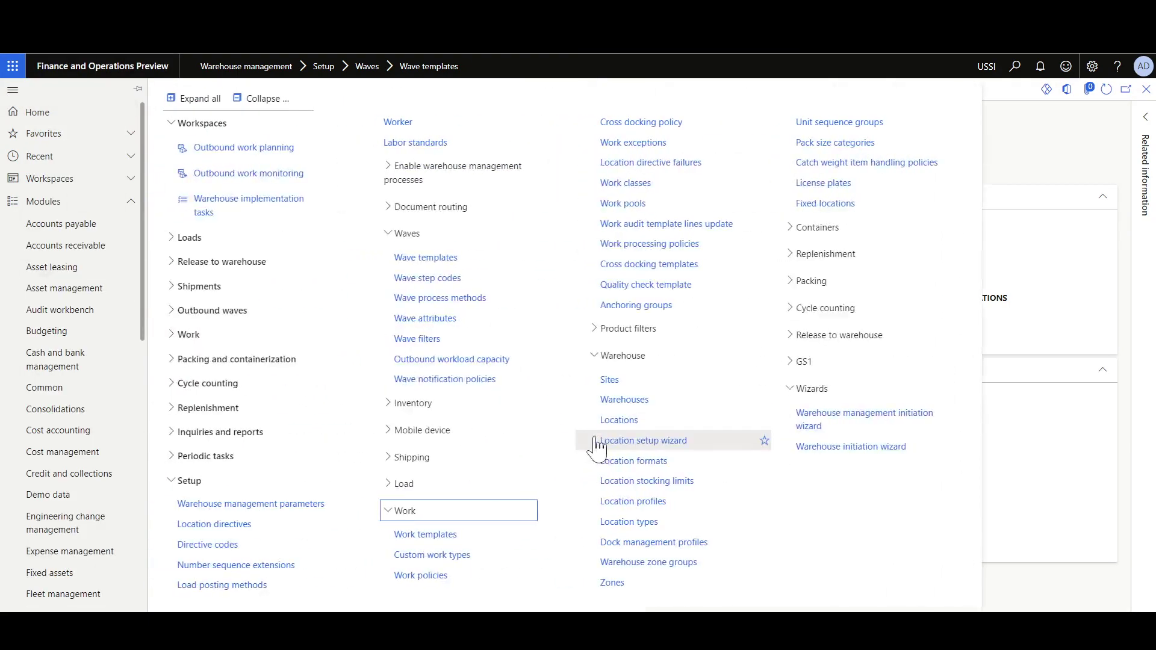
{"action": "left_click", "coordinate": [438, 537]}
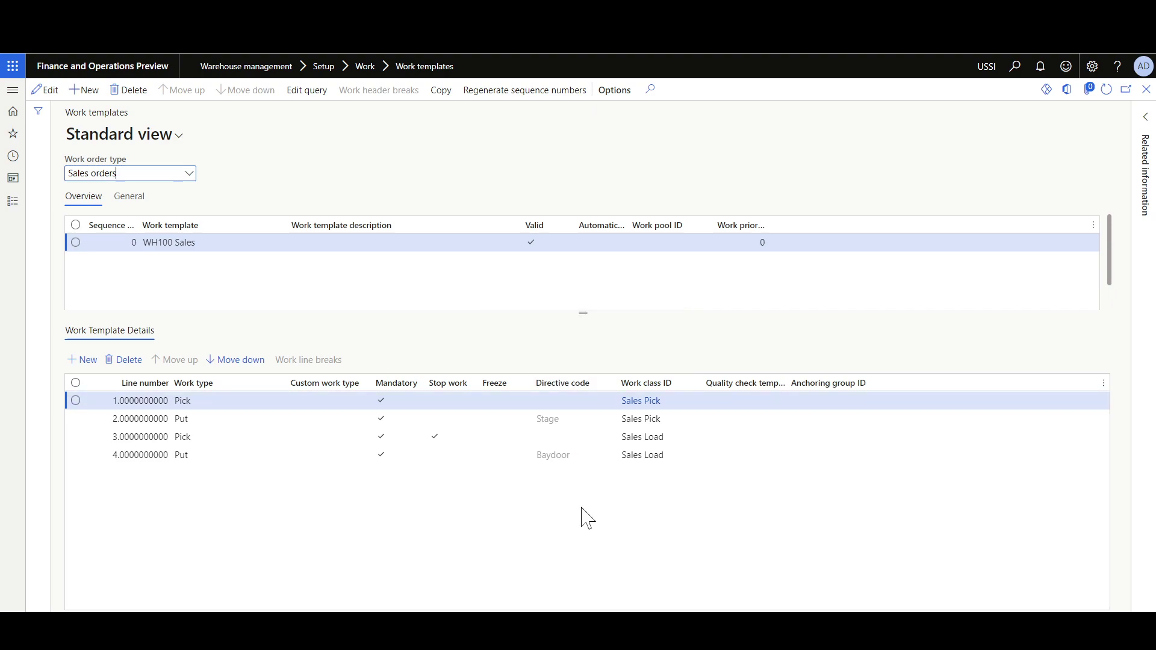
{"action": "left_click", "coordinate": [544, 419]}
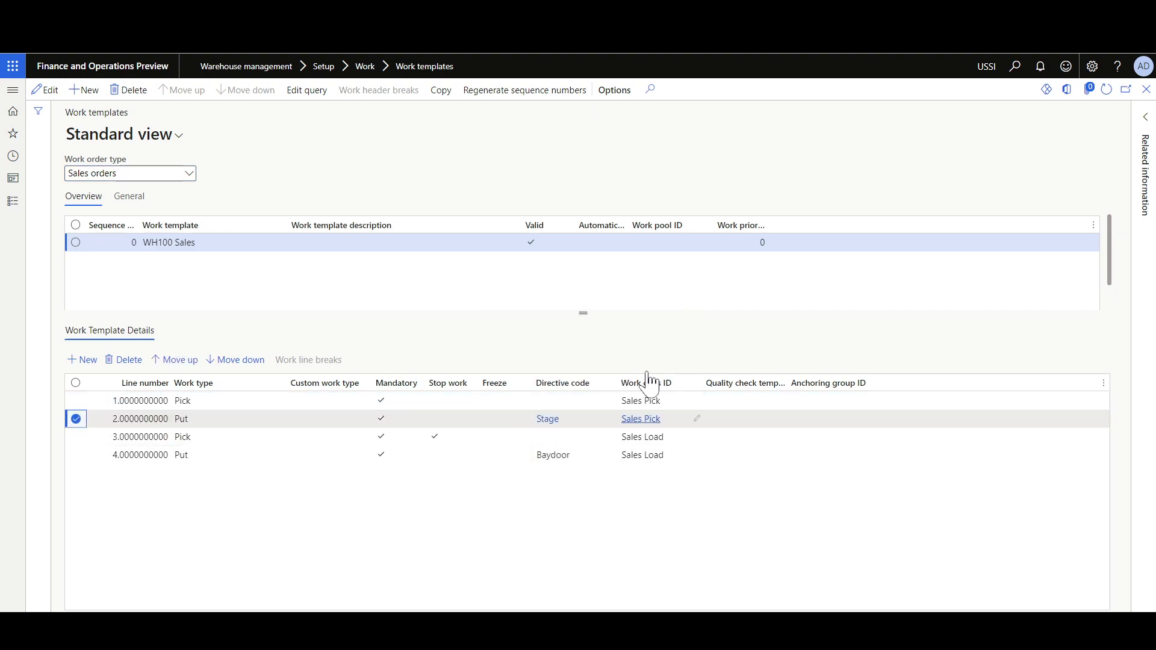
{"action": "key", "text": "Up"}
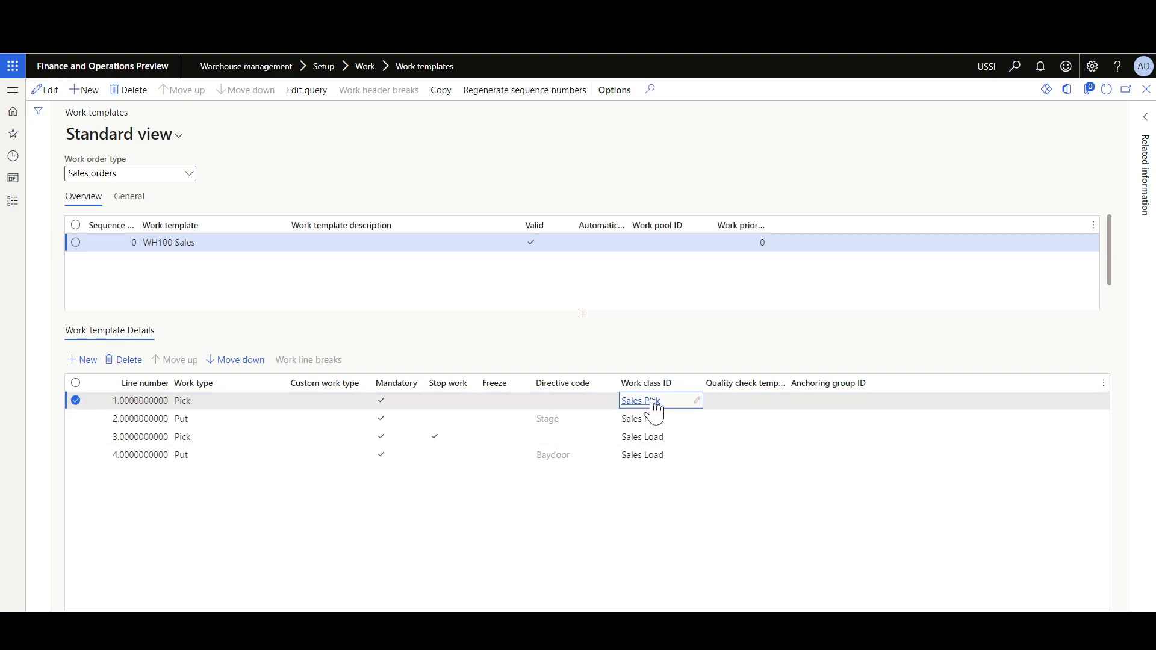
{"action": "mouse_move", "coordinate": [645, 404]}
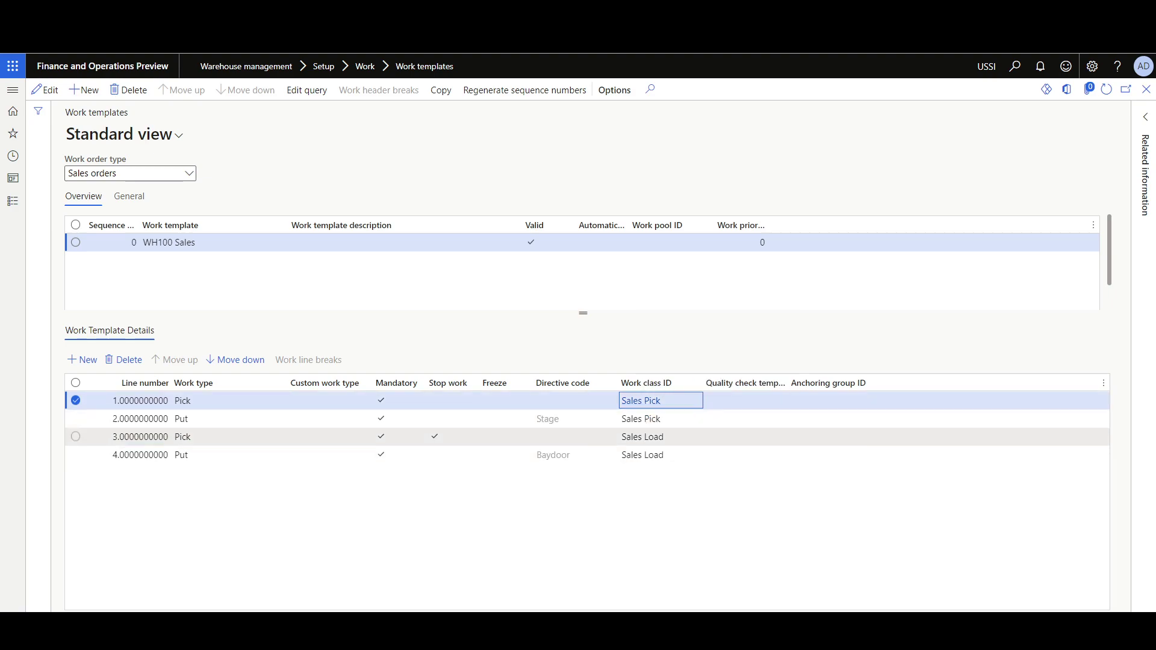
{"action": "left_click", "coordinate": [683, 437]}
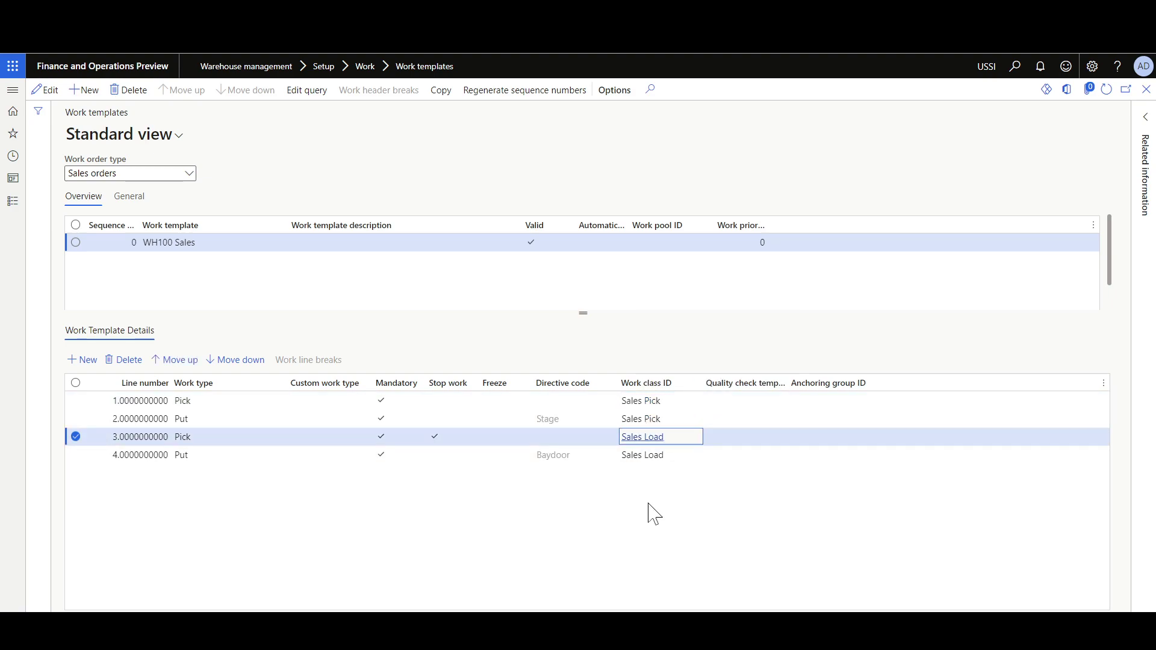
- Switch the work templates to the Purchase orders work order type and open the WH100 Purchase template for editing
{"action": "left_click", "coordinate": [189, 174]}
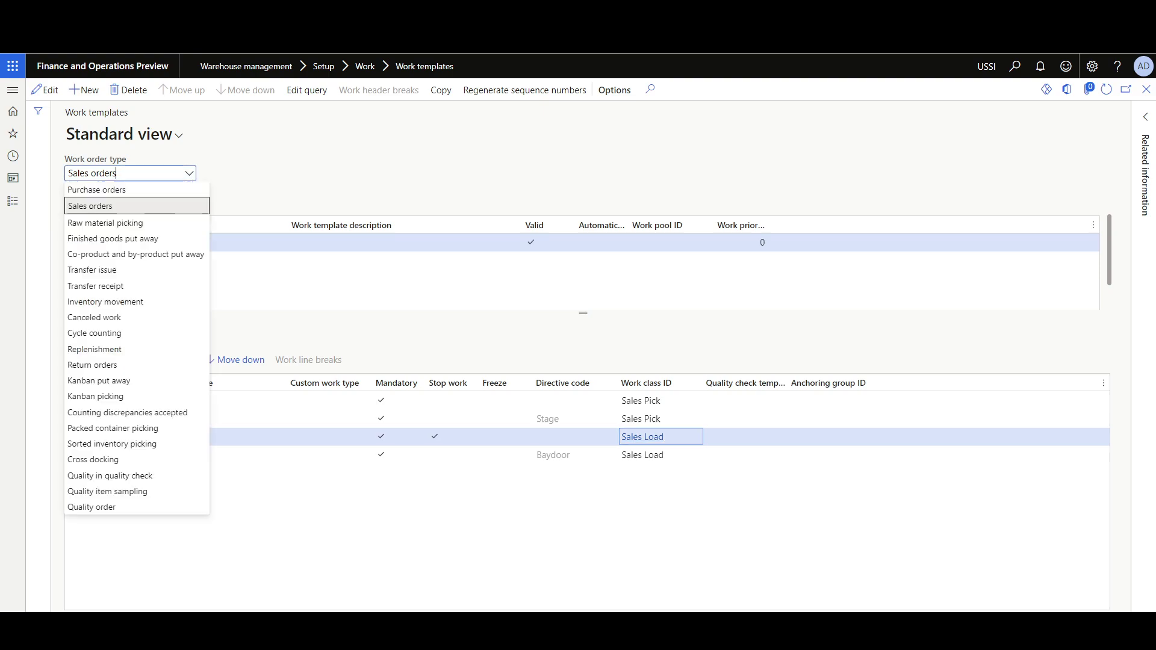
{"action": "left_click", "coordinate": [150, 190]}
{"action": "left_click", "coordinate": [45, 90]}
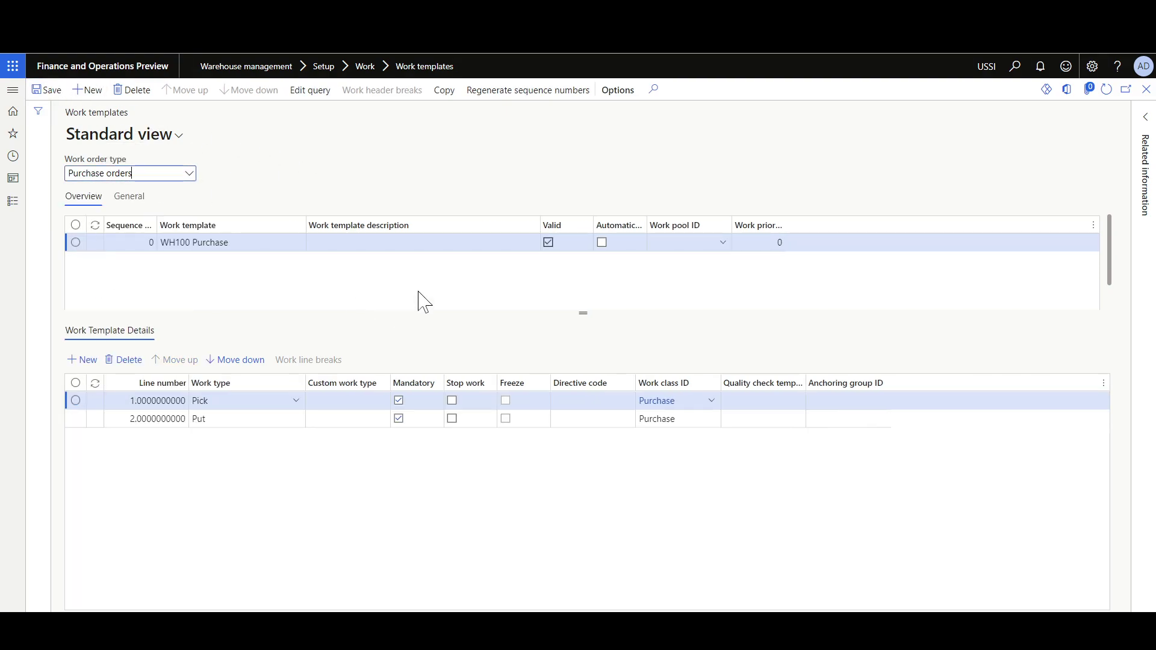
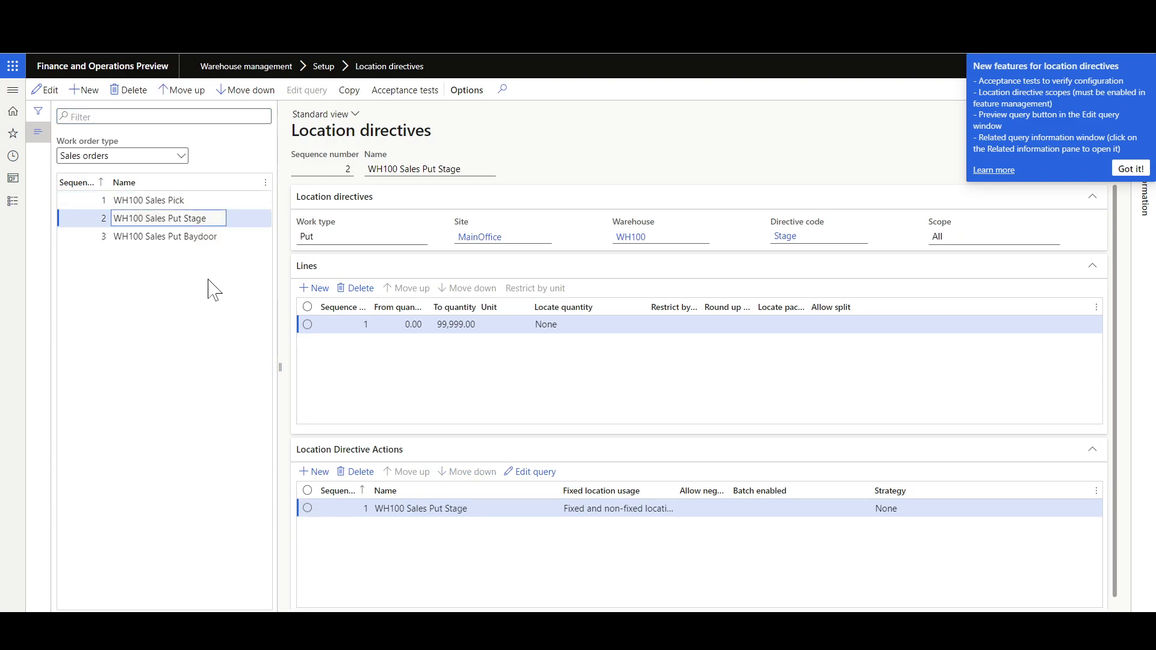
- Review the WH100 Sales Put Baydoor and WH100 Sales Pick location directives, including the batch-enabled pick action
{"action": "left_click", "coordinate": [160, 241]}
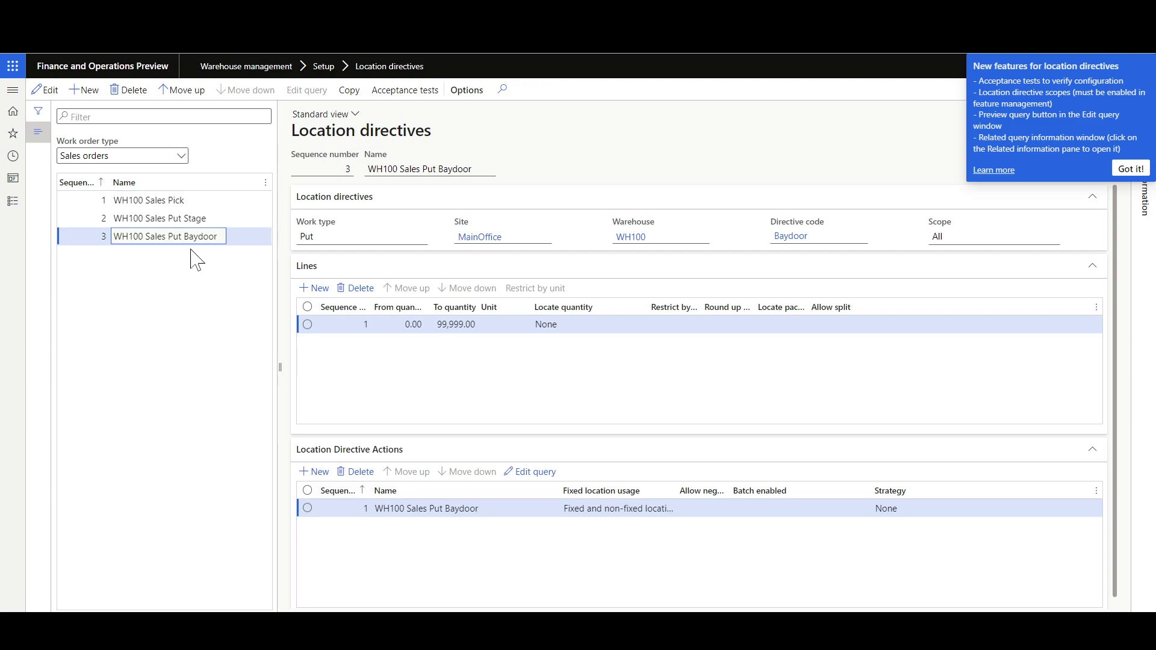
{"action": "left_click", "coordinate": [150, 200]}
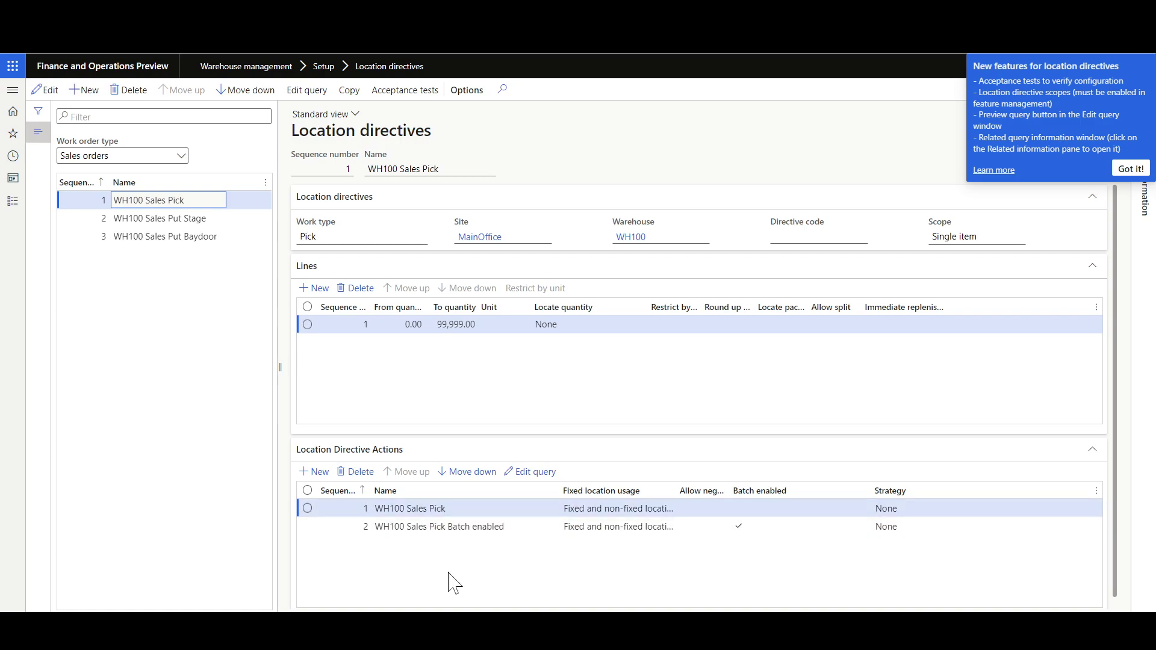
{"action": "left_click", "coordinate": [756, 528]}
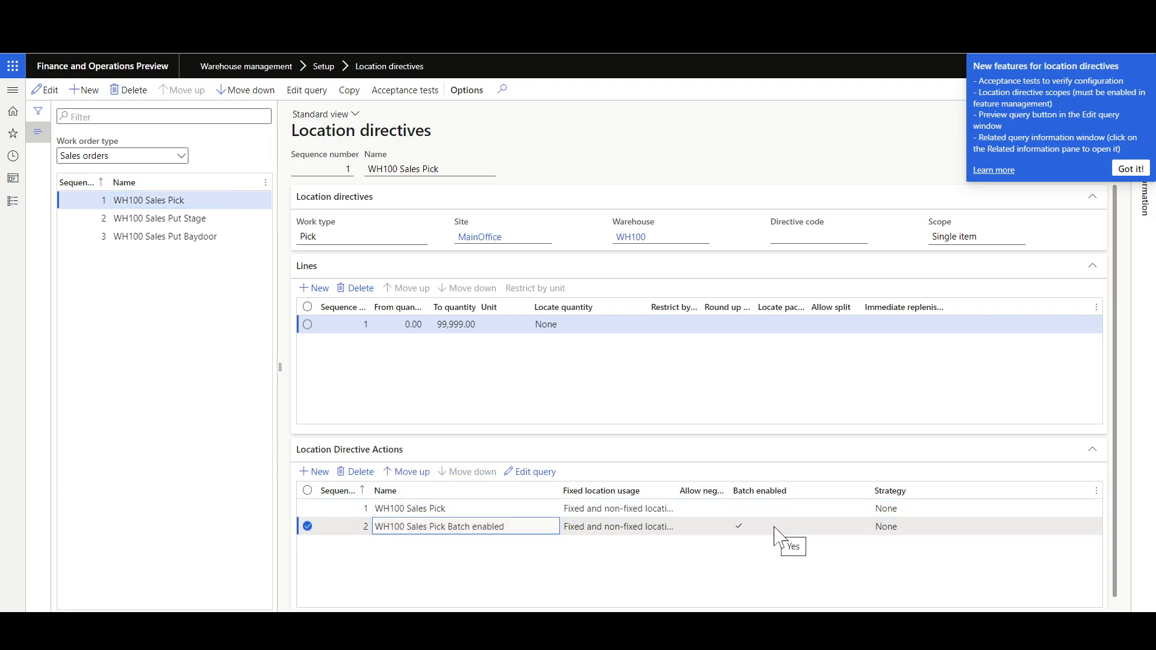
- Inspect the location query criteria behind the WH100 Sales Put Stage and WH100 Sales Put Baydoor directive actions
{"action": "left_click", "coordinate": [150, 217]}
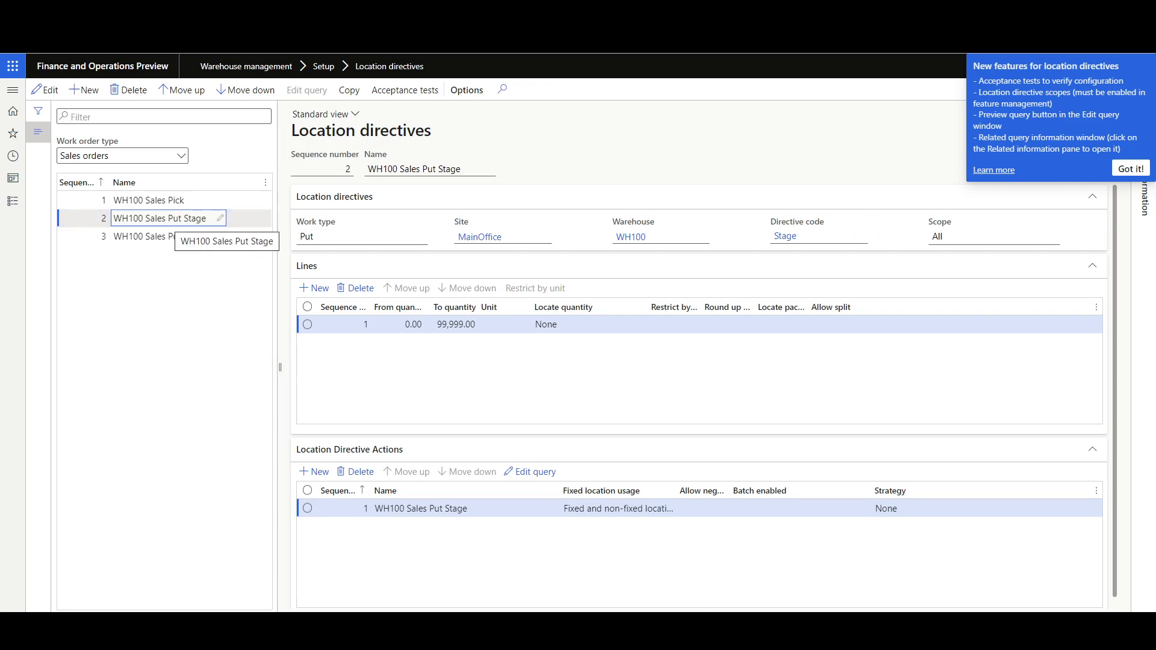
{"action": "mouse_move", "coordinate": [792, 232]}
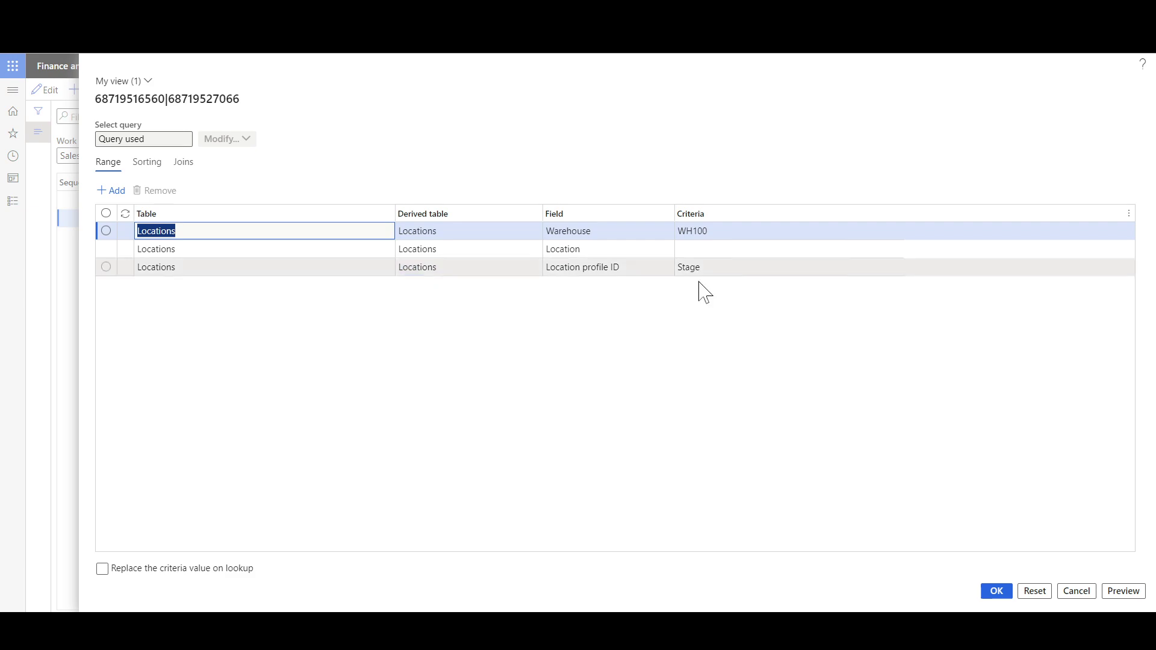
{"action": "left_click", "coordinate": [998, 590]}
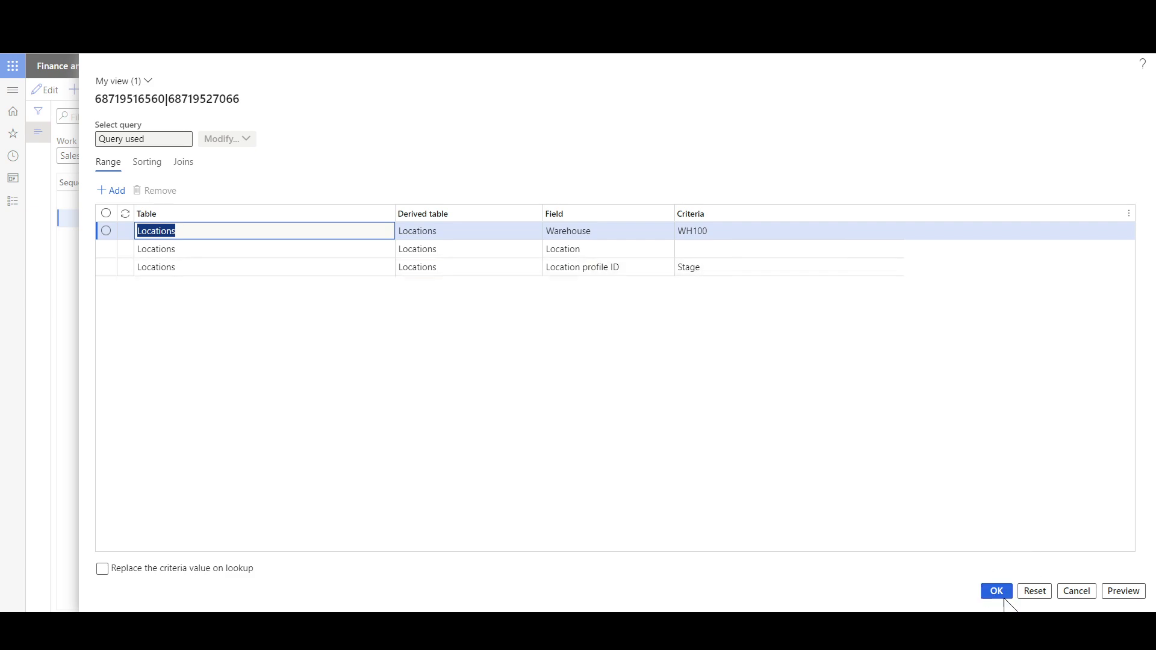
{"action": "left_click", "coordinate": [172, 236]}
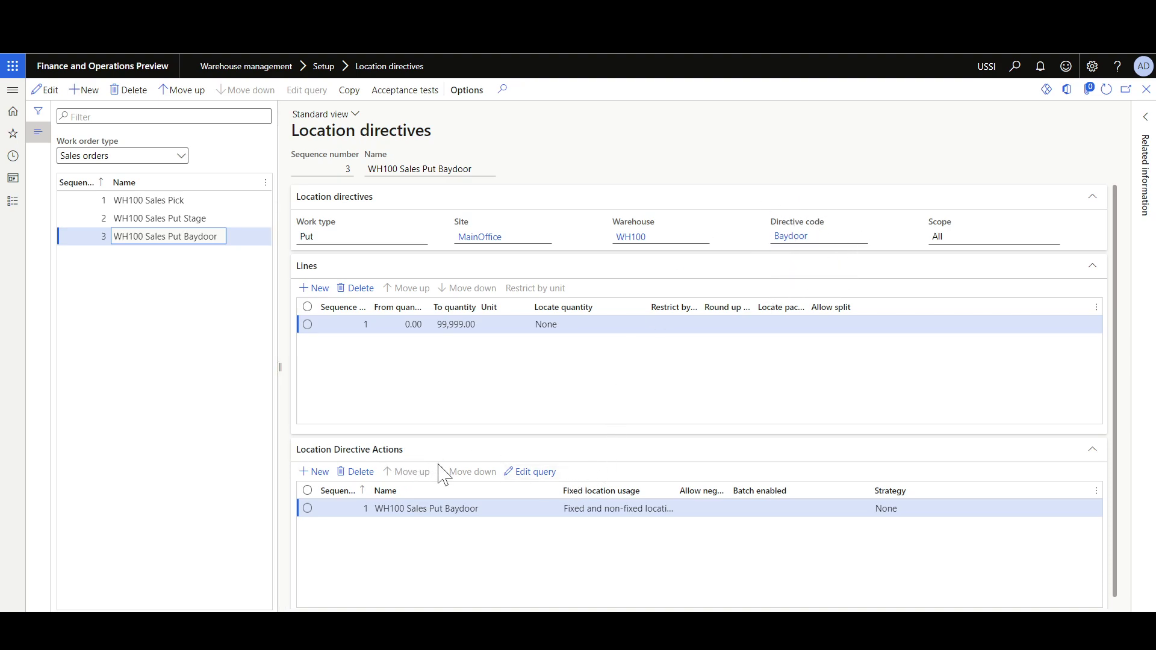
{"action": "left_click", "coordinate": [526, 473]}
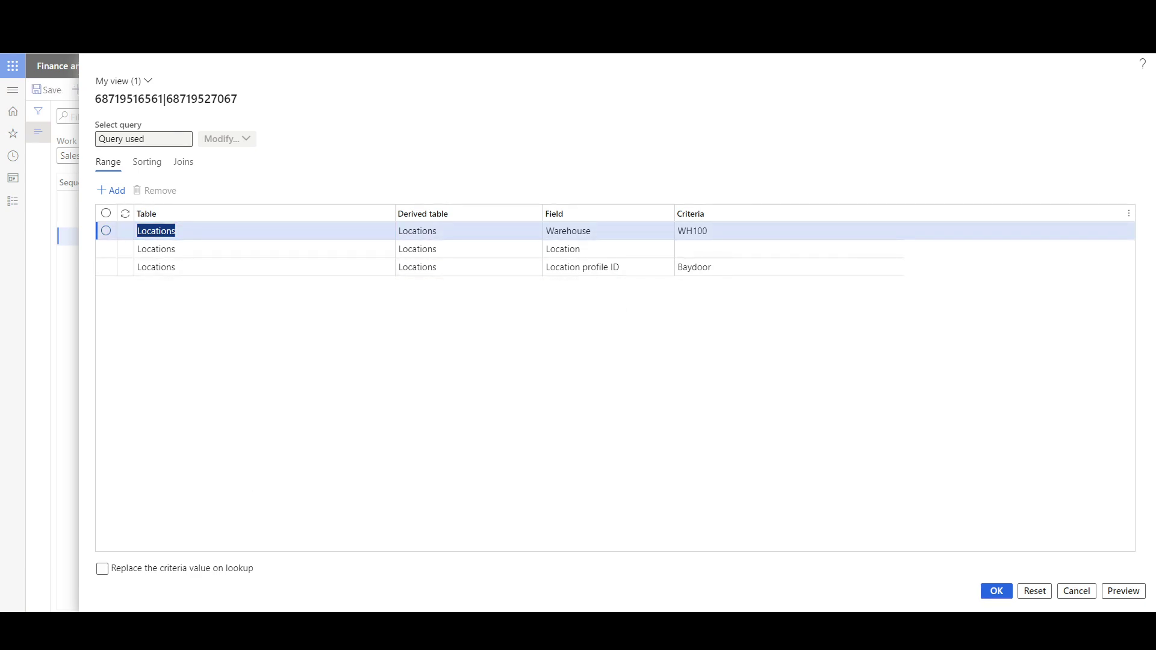
{"action": "left_click", "coordinate": [996, 590]}
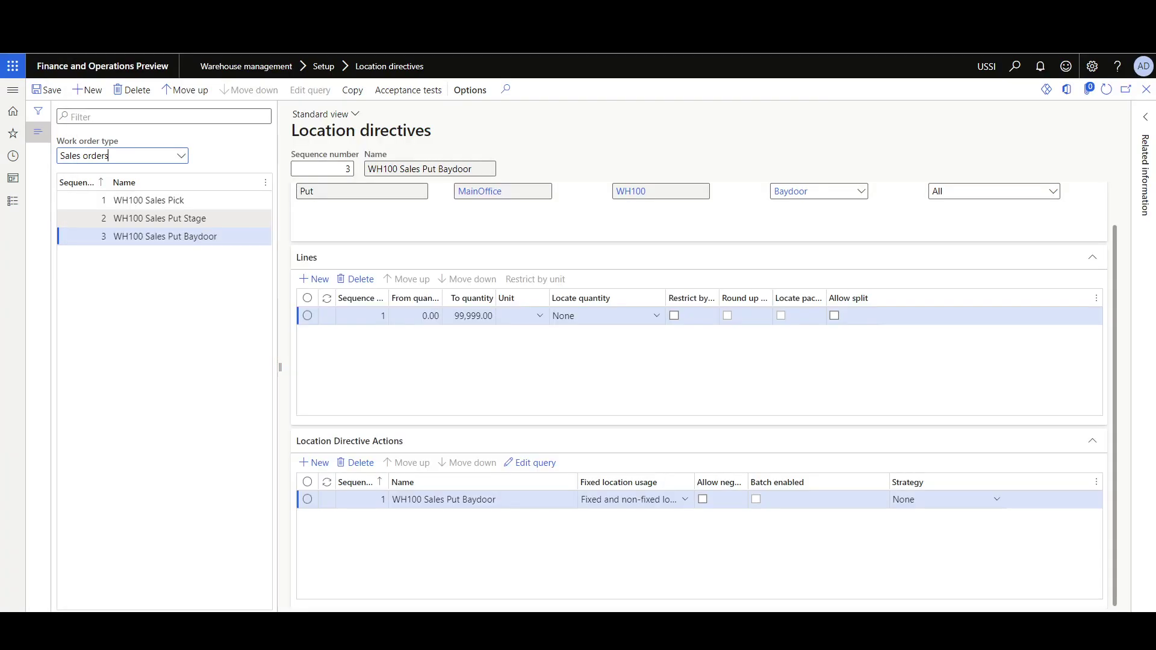
- Show the location directives for the Purchase orders work order type and review the WH100 Purchase Put directive
{"action": "left_click", "coordinate": [182, 156]}
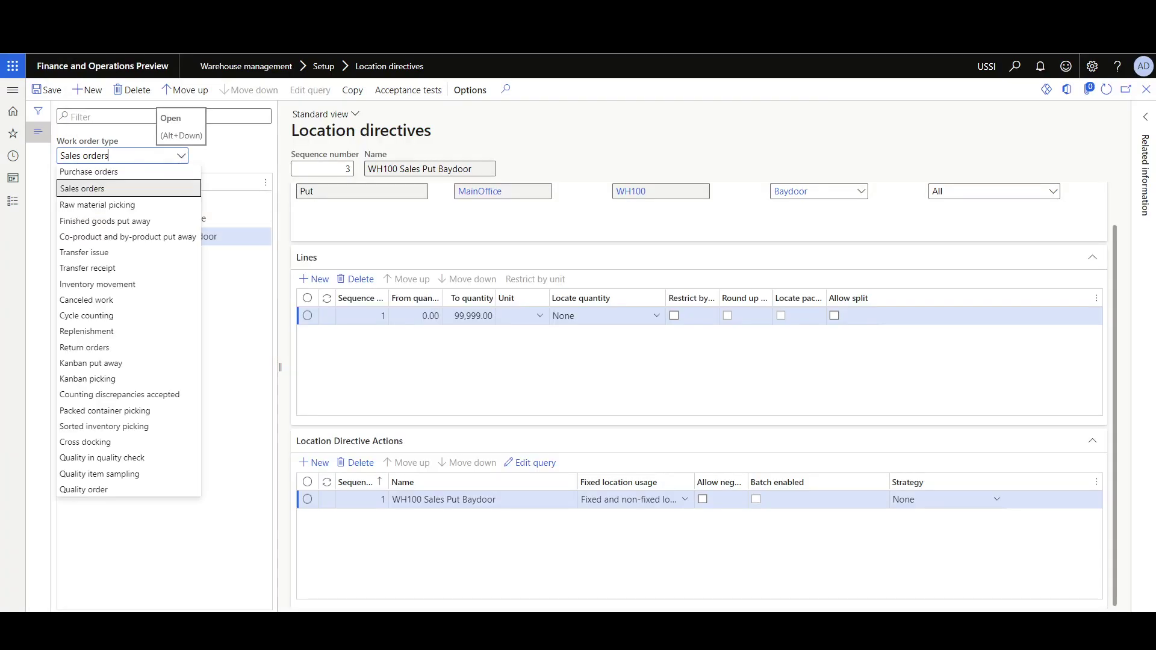
{"action": "left_click", "coordinate": [120, 171]}
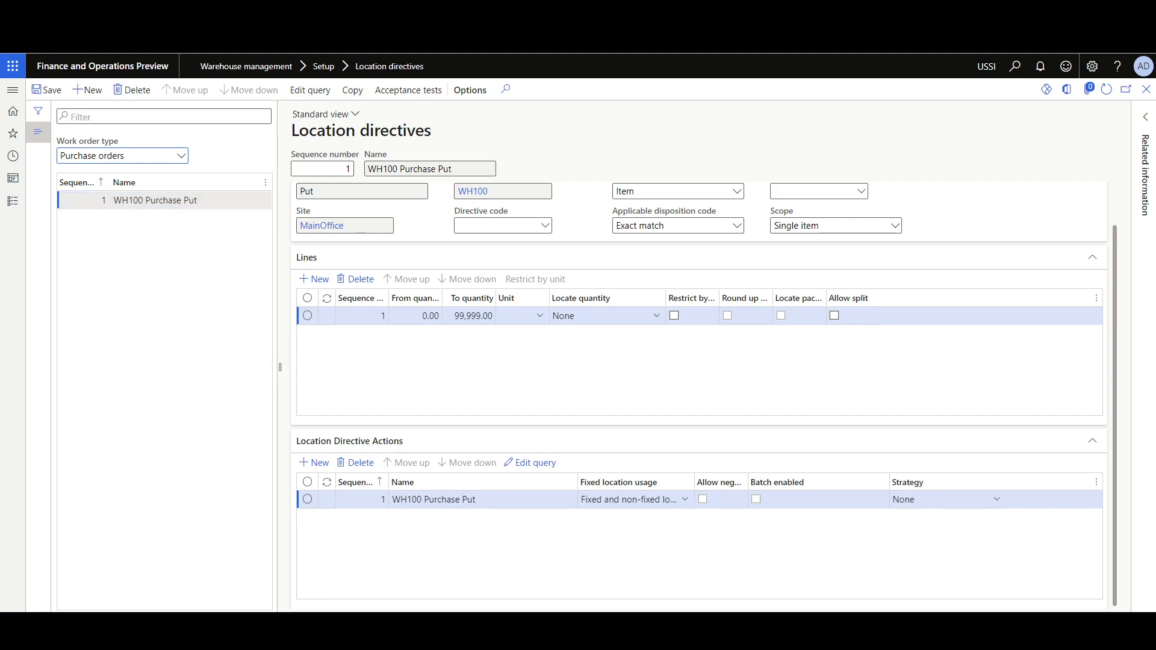
{"action": "scroll", "coordinate": [512, 238], "scroll_direction": "up", "scroll_amount": 2}
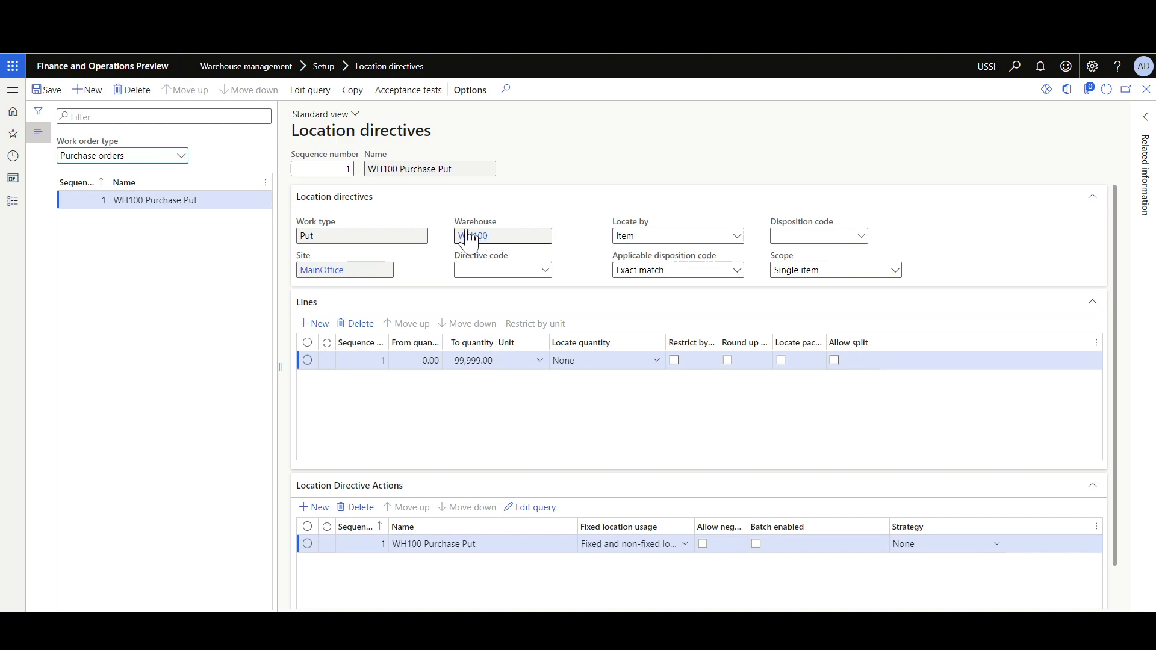